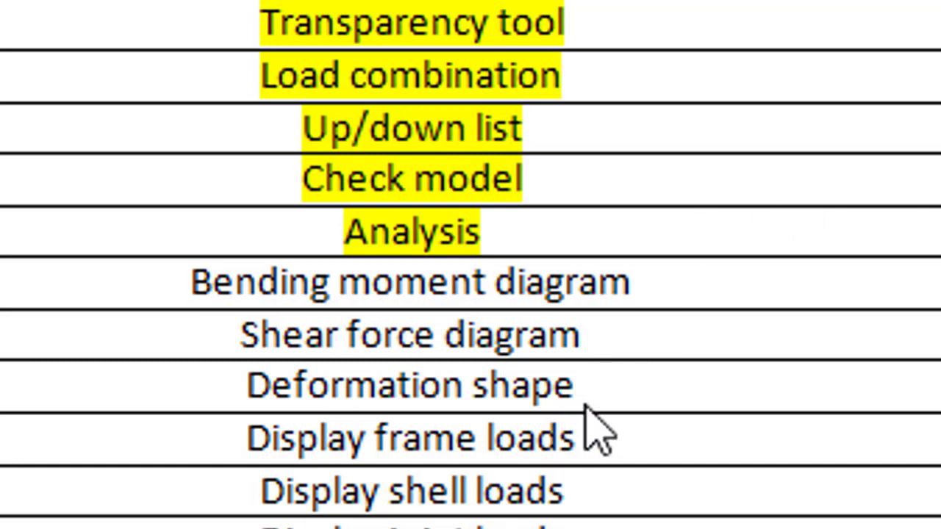
- Select the Bending moment, Shear force and Deformation shape rows in the Word list
left_click_drag(650, 293, 479, 284)
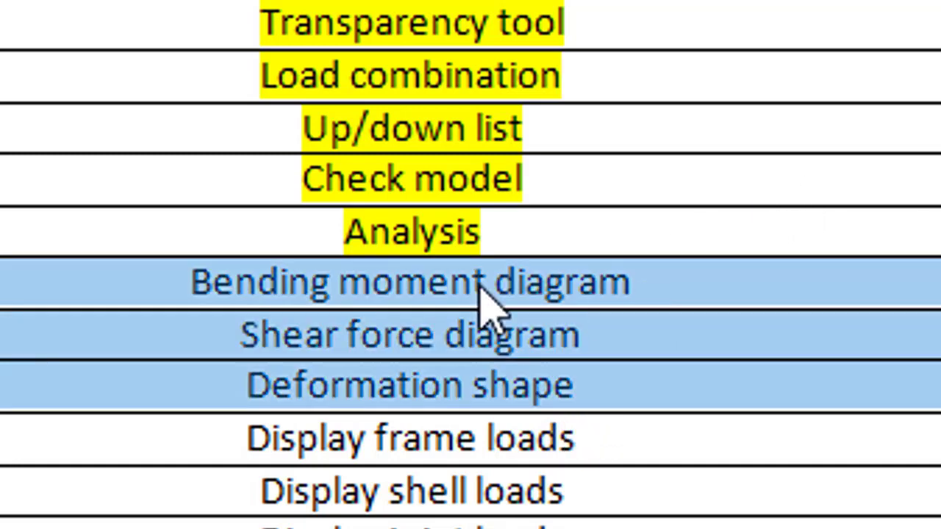
left_click(557, 378)
mouse_move(596, 385)
left_mouse_down()
mouse_move(246, 336)
mouse_move(146, 291)
left_mouse_up()
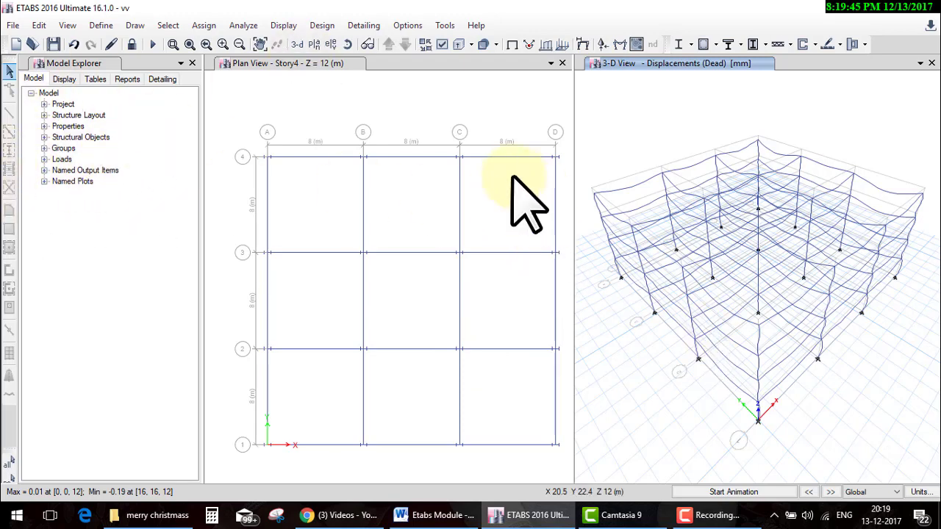
- Unlock the model, discarding its analysis results, and rerun the analysis
left_click(132, 44)
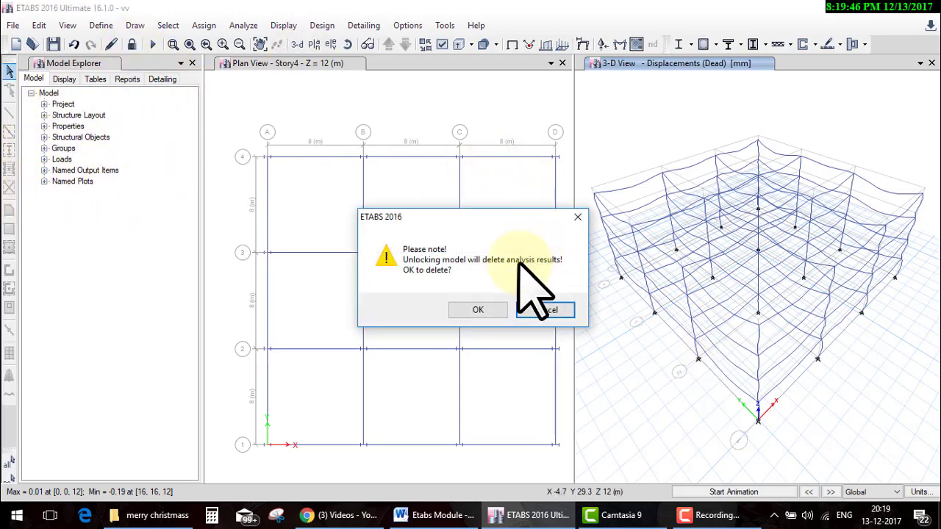
left_click(478, 309)
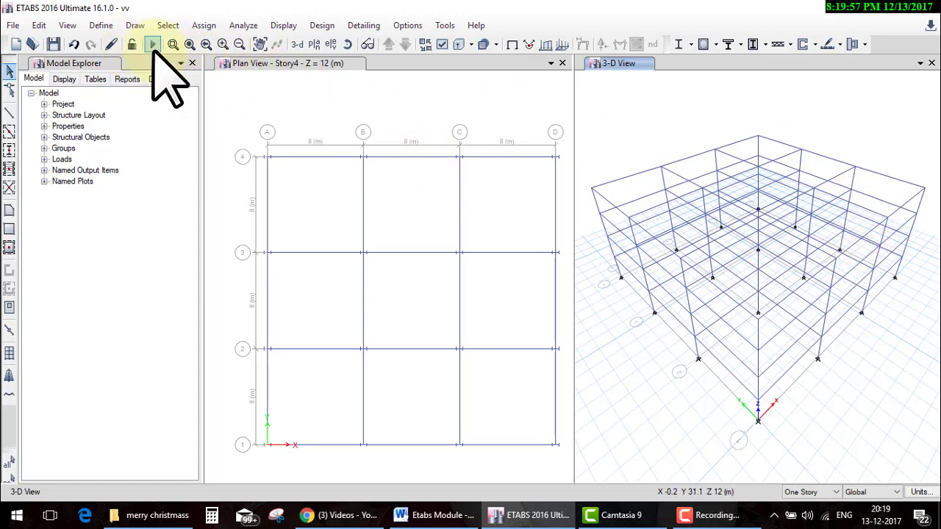
left_click(153, 46)
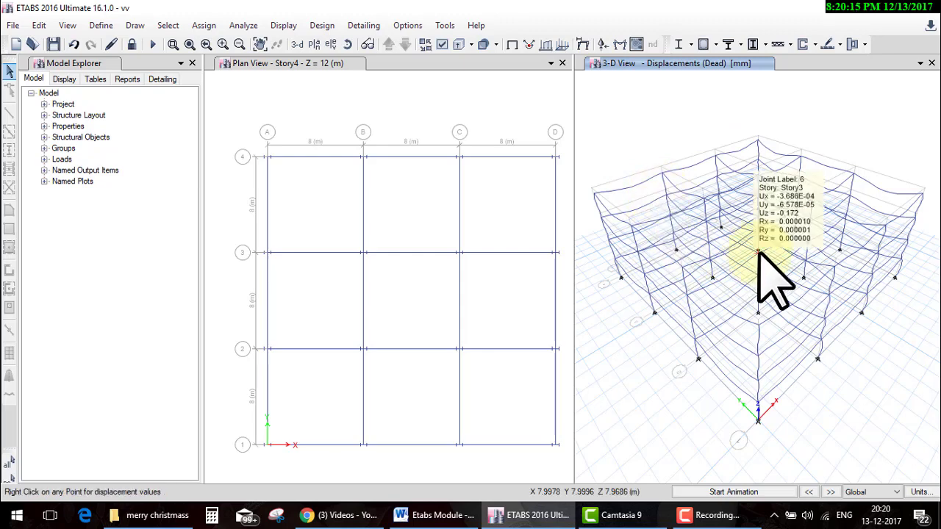
left_click(743, 494)
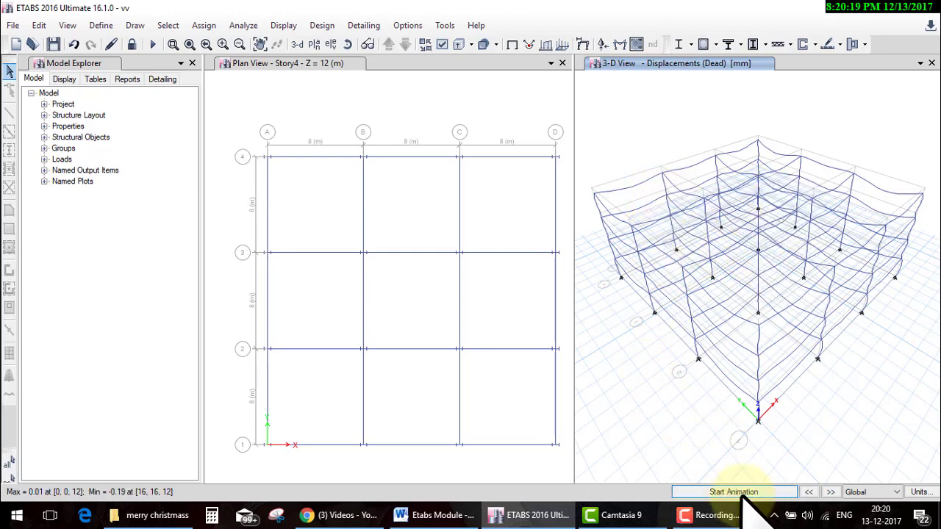
left_click(744, 494)
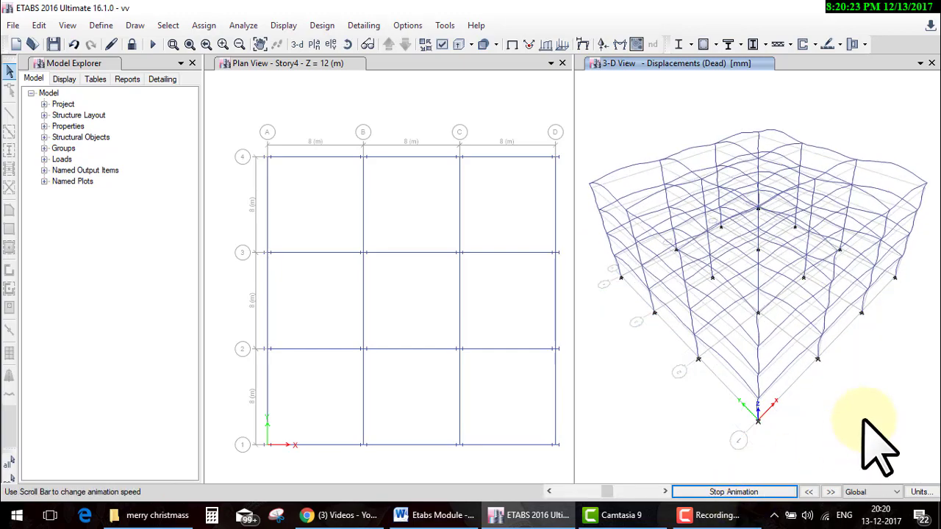
left_click(758, 494)
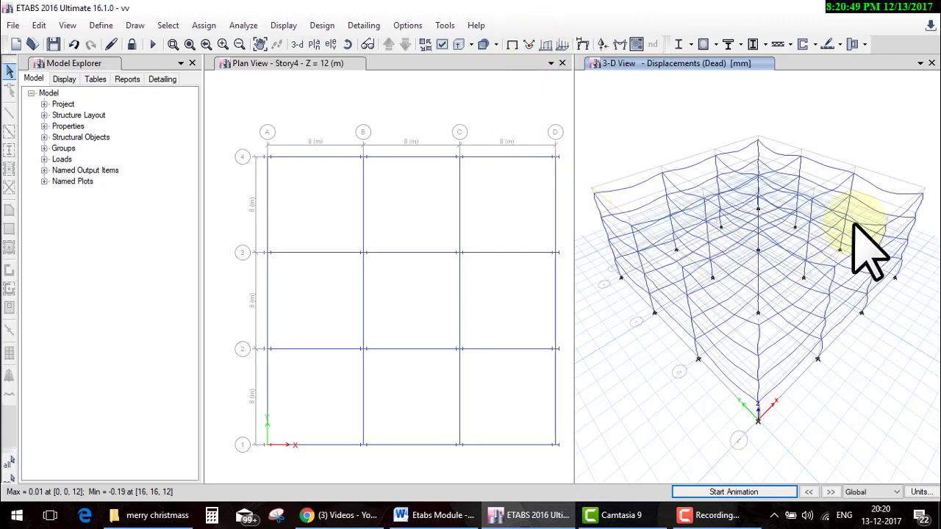
- Open the Deformed Shape settings with the Dead load case, trying Mode before reverting to Case
left_click(581, 46)
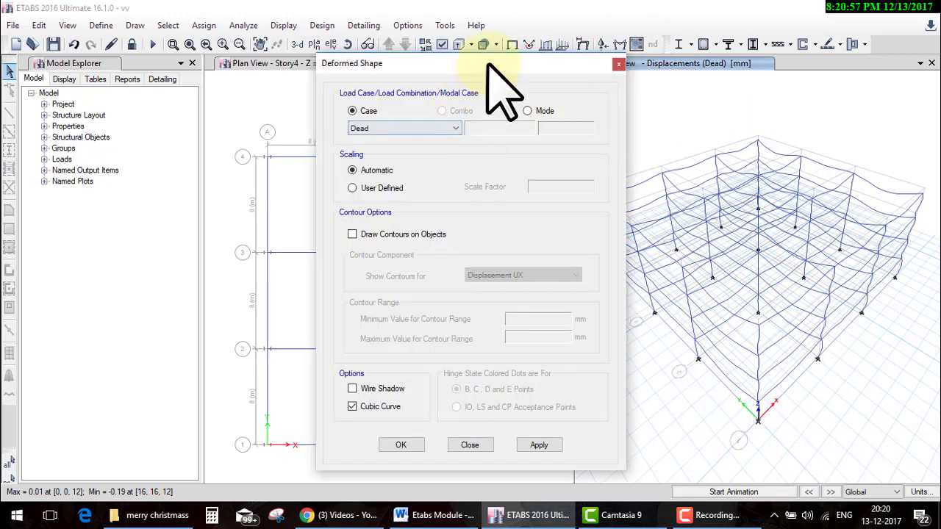
left_click_drag(484, 62, 386, 47)
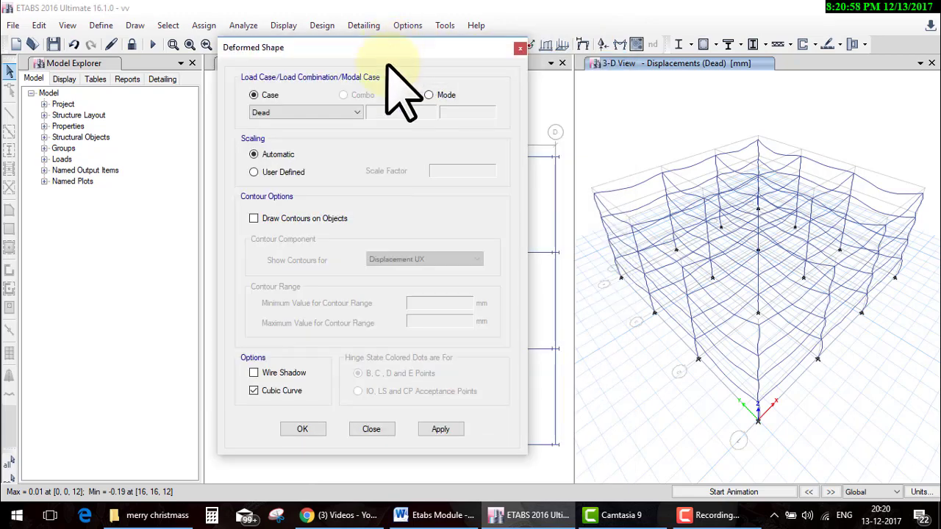
left_click(269, 112)
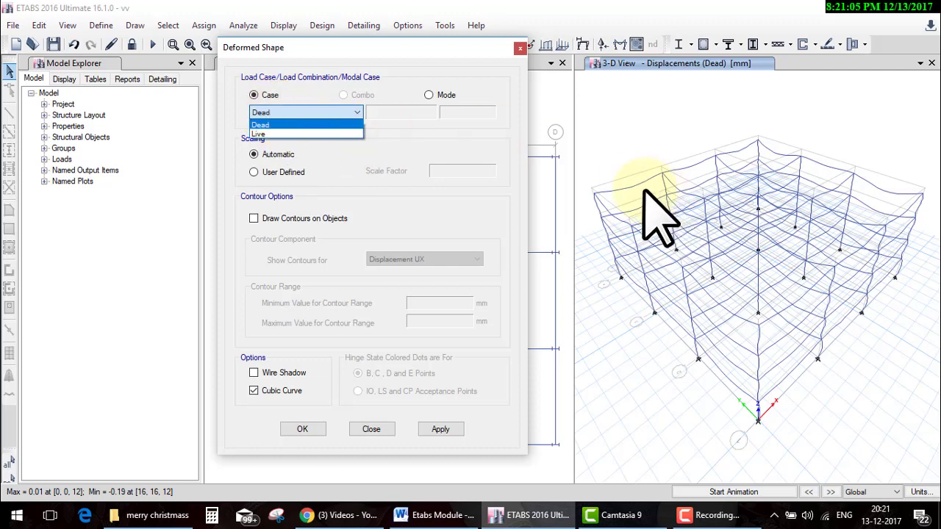
left_click(434, 164)
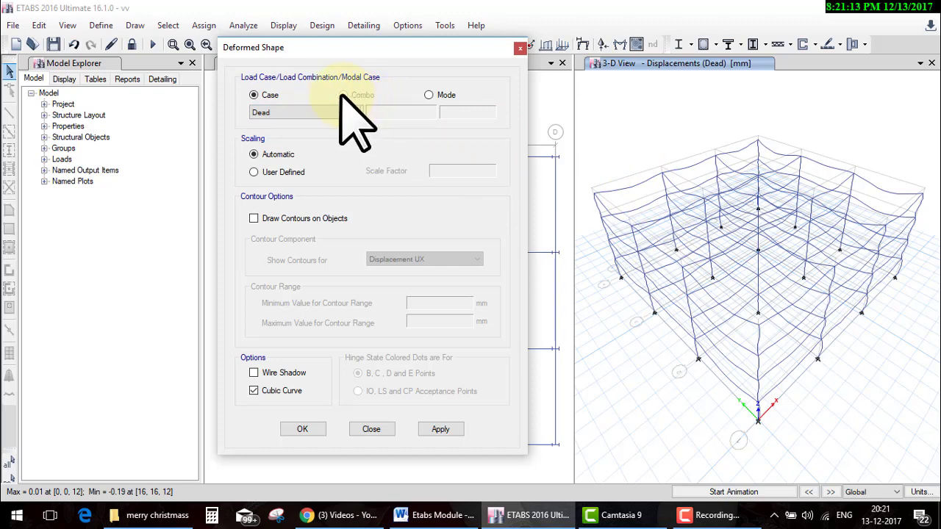
left_click(429, 95)
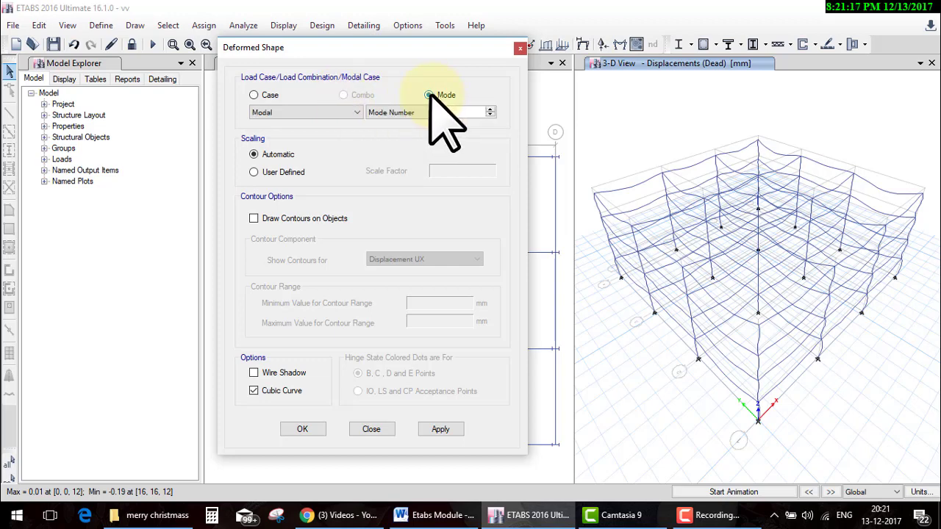
left_click(254, 95)
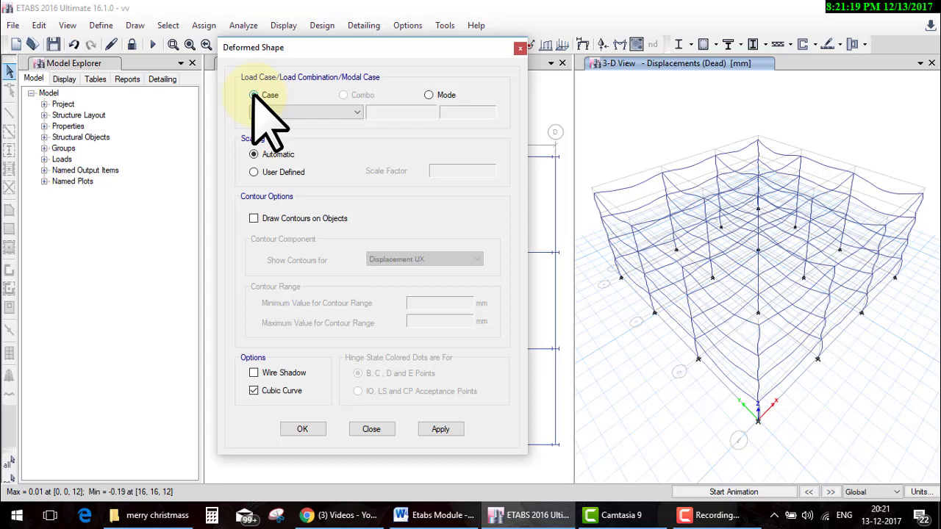
left_click(717, 515)
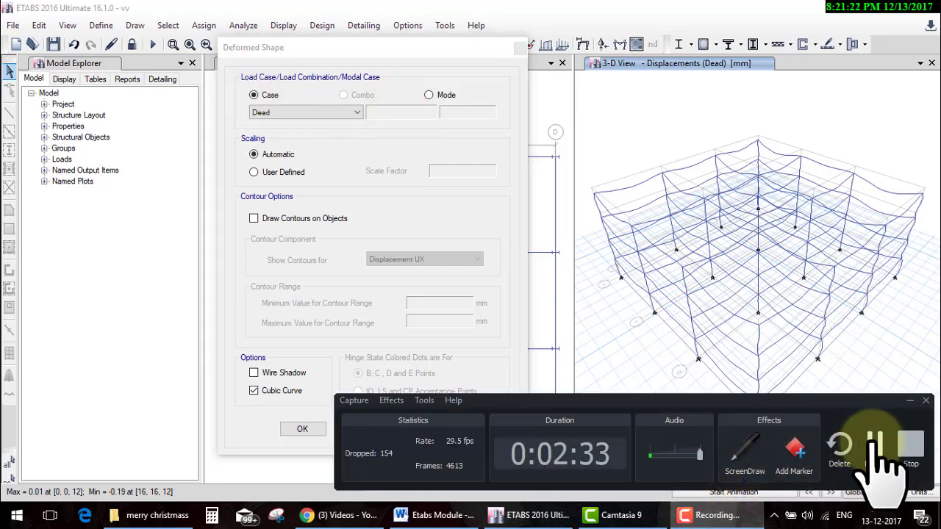
left_click(868, 445)
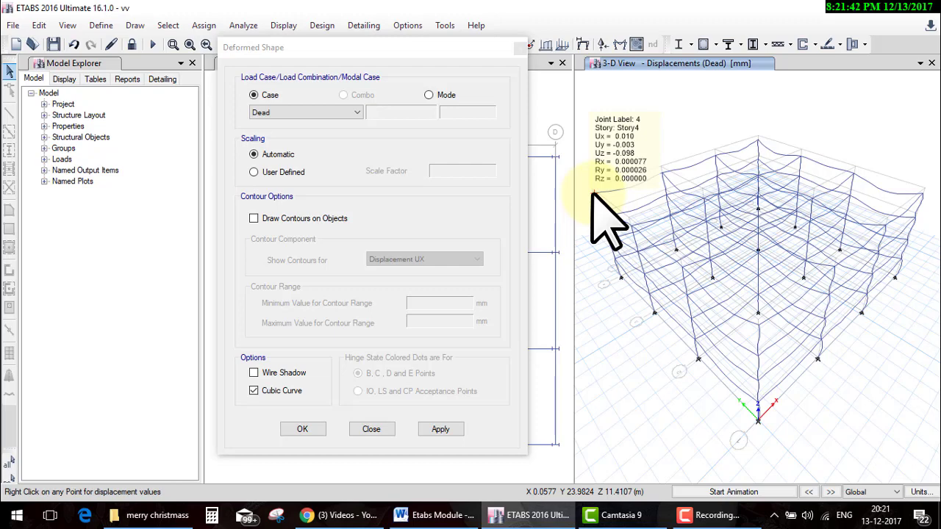
- Set a user-defined scale factor, applying 1 first and then 10000
left_click(254, 173)
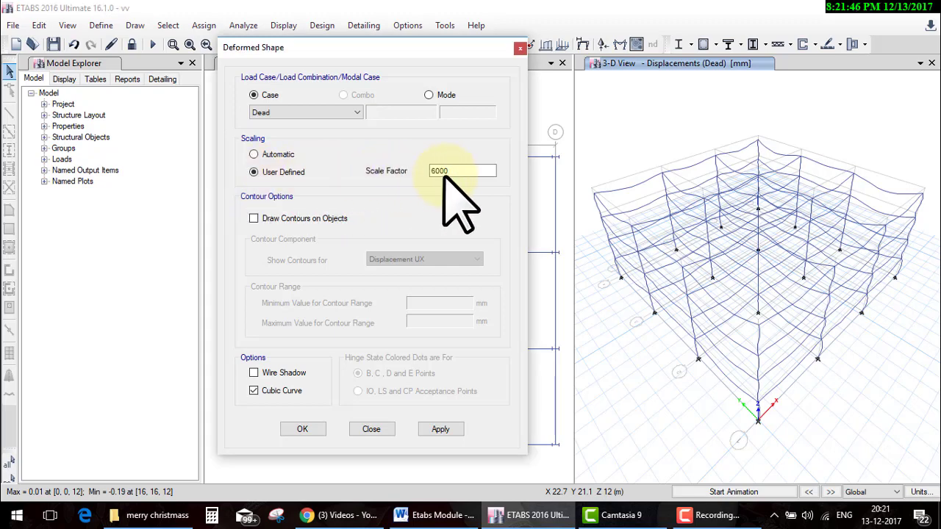
left_click_drag(464, 170, 396, 171)
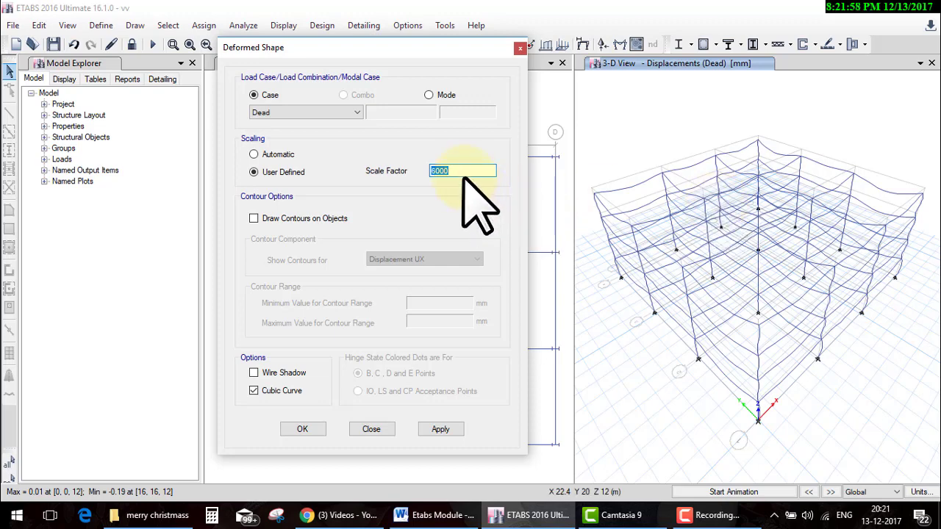
type("1")
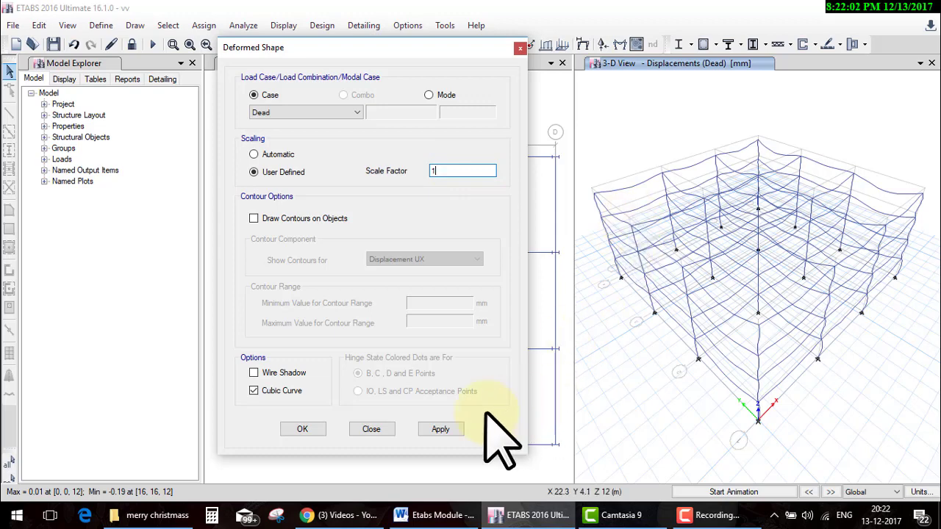
left_click(442, 430)
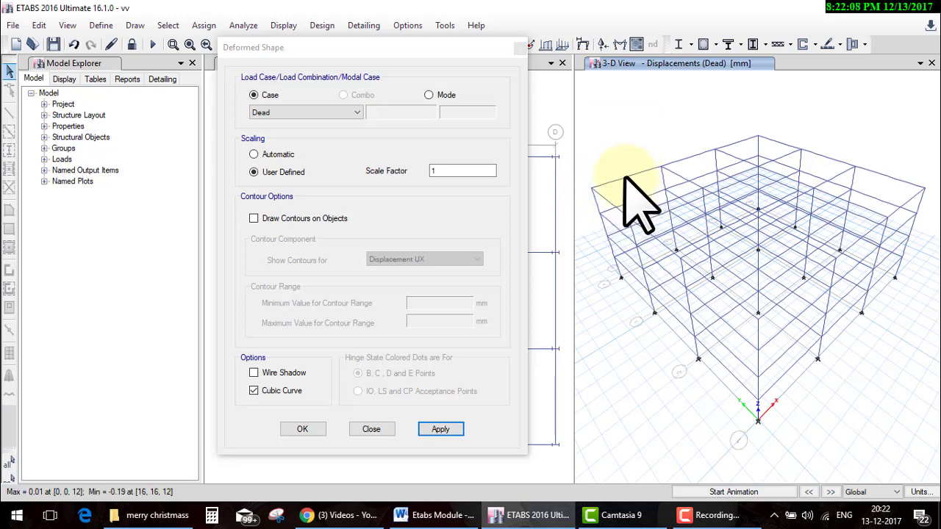
mouse_move(592, 190)
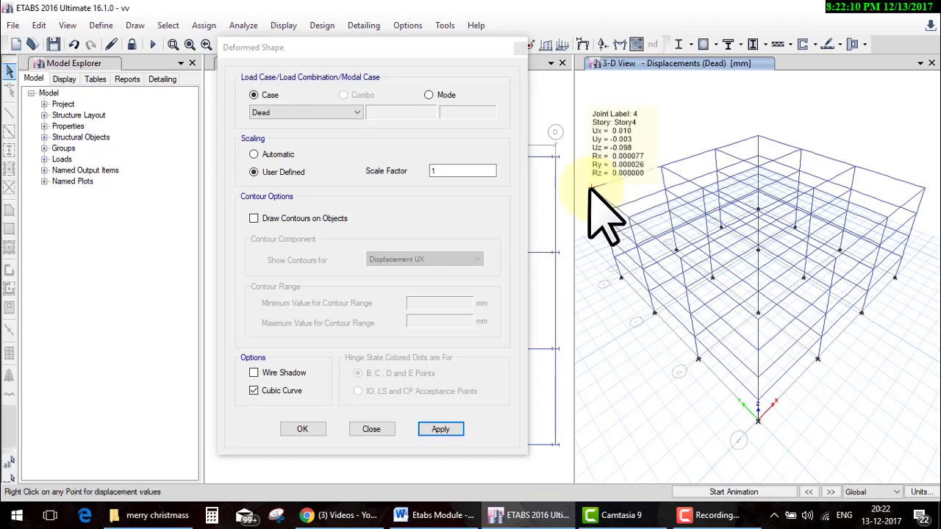
left_click(403, 170)
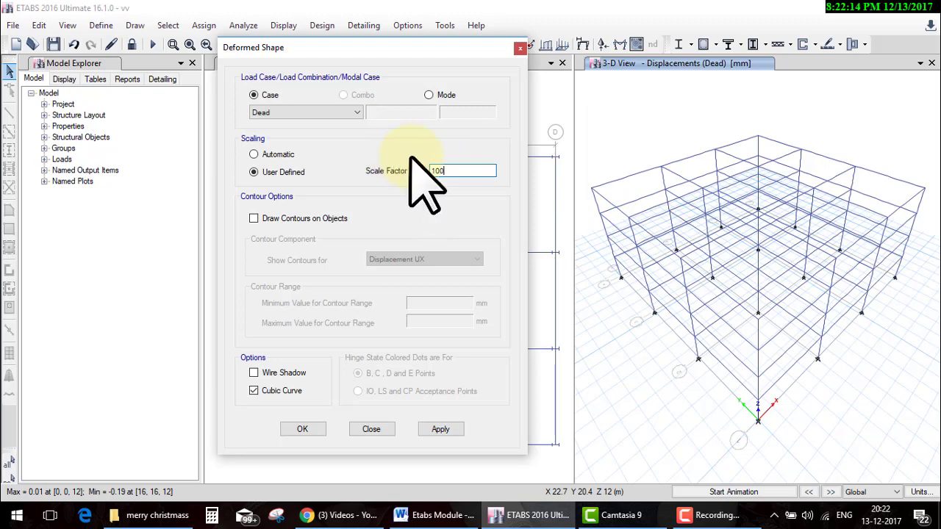
type("00")
left_click(440, 429)
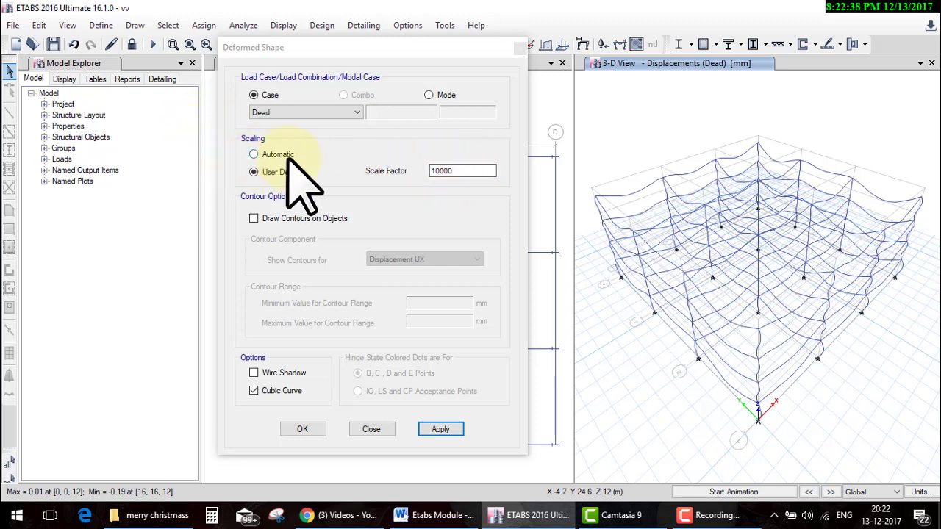
- Draw Displacement Resultant contours on the deformed frame
left_click(254, 219)
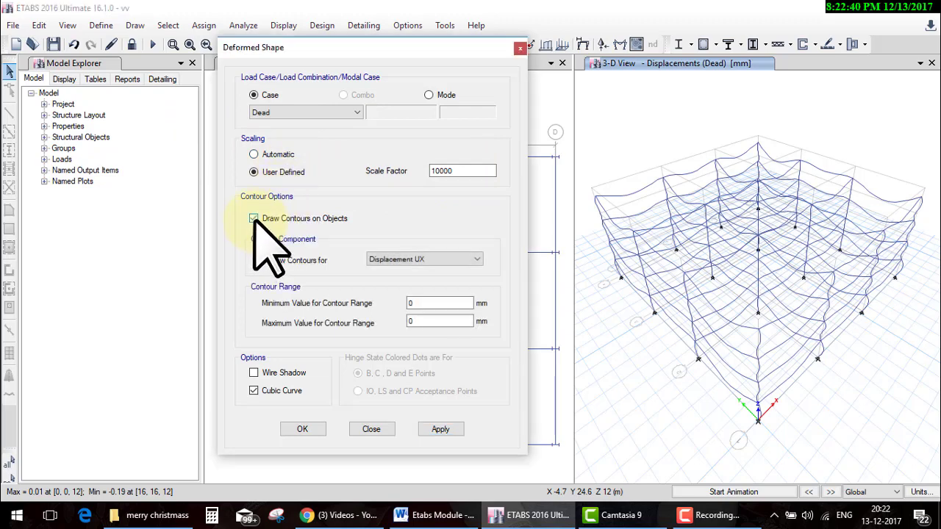
left_click(441, 428)
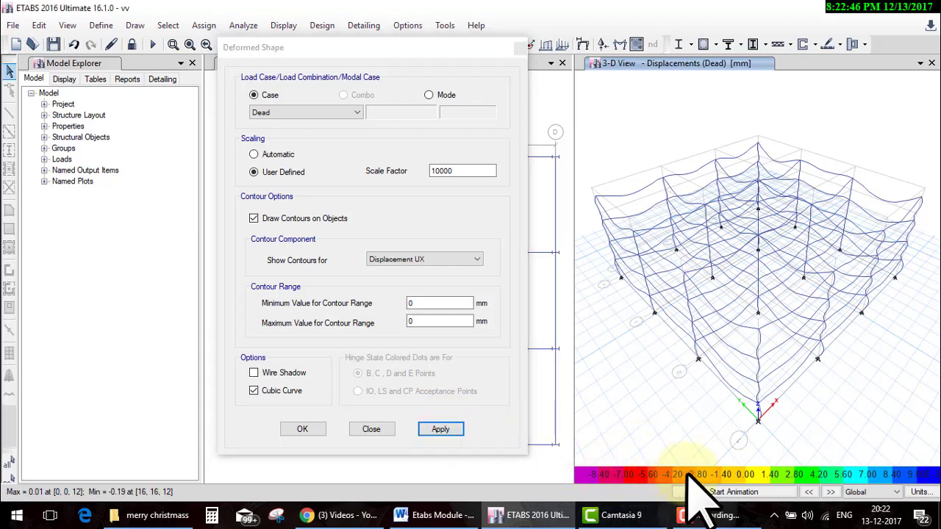
left_click(416, 259)
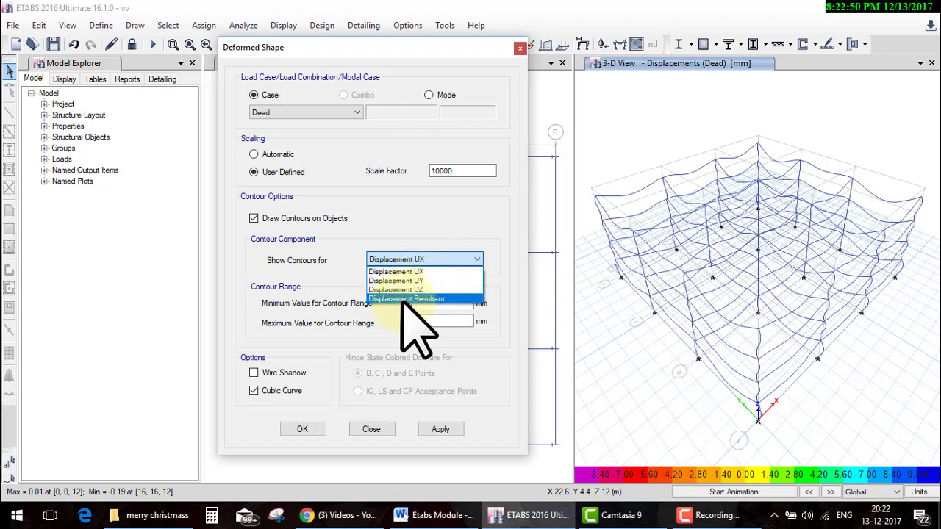
left_click(404, 298)
left_click(441, 429)
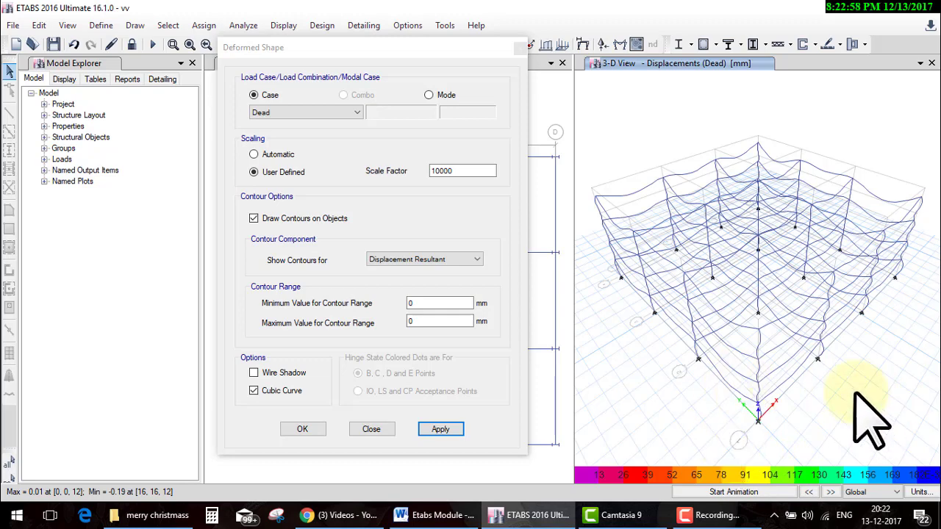
- Toggle Wire Shadow on and back off, then close the Deformed Shape dialog
left_click(263, 373)
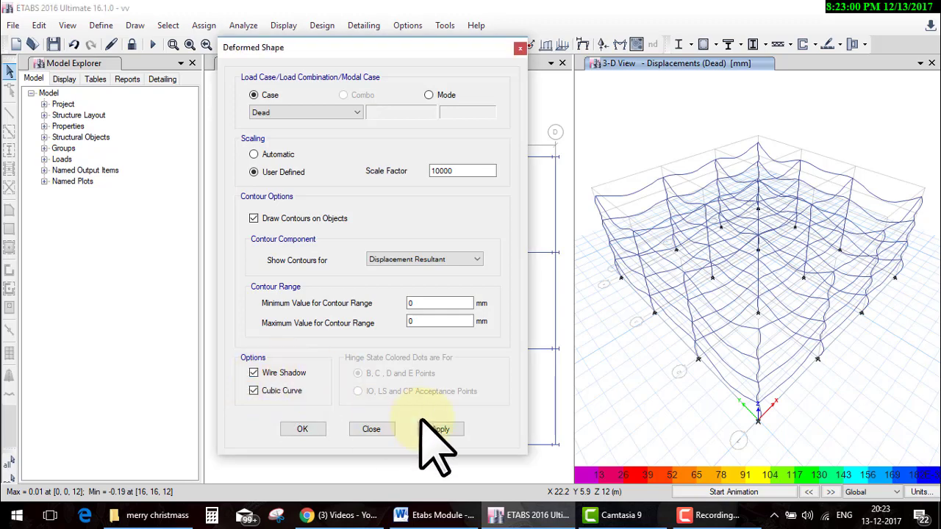
left_click(439, 428)
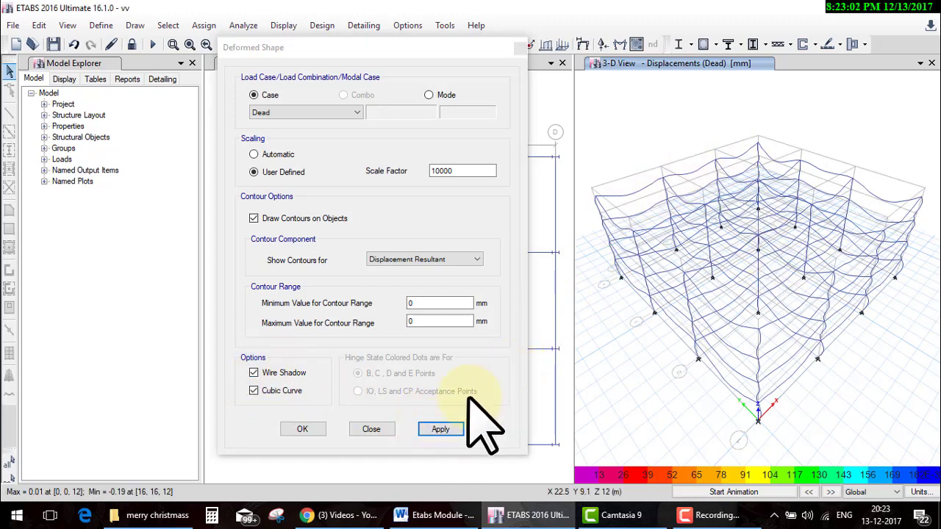
left_click(287, 374)
left_click(440, 429)
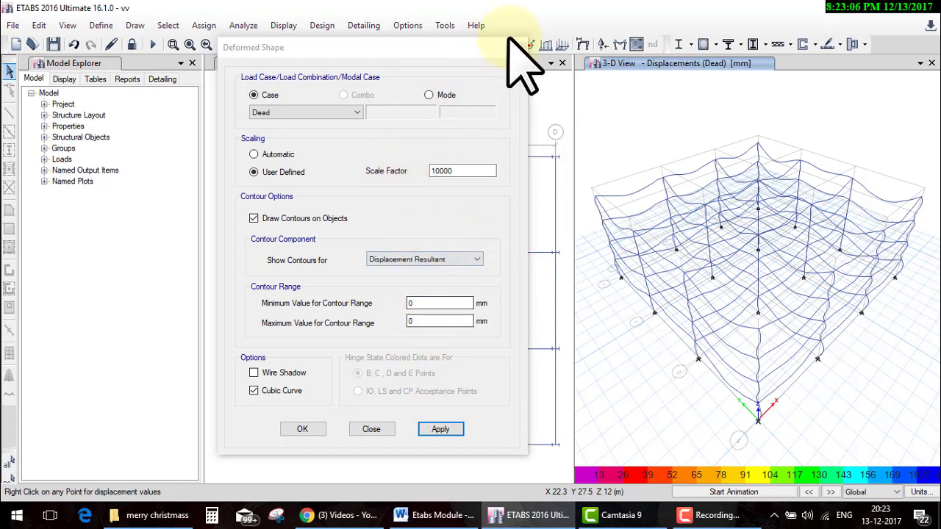
left_click(303, 429)
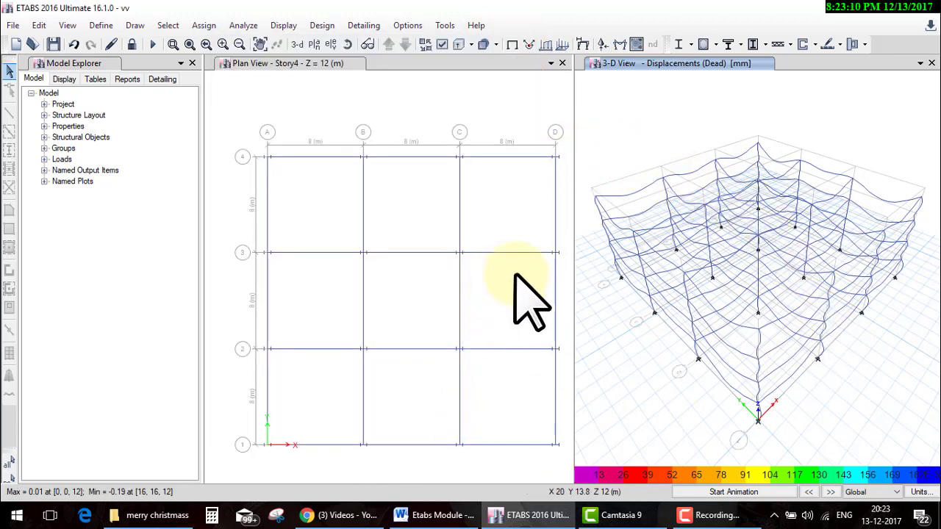
- Show the Dead-case axial force diagram on the frame, then go to the desktop
left_click(620, 44)
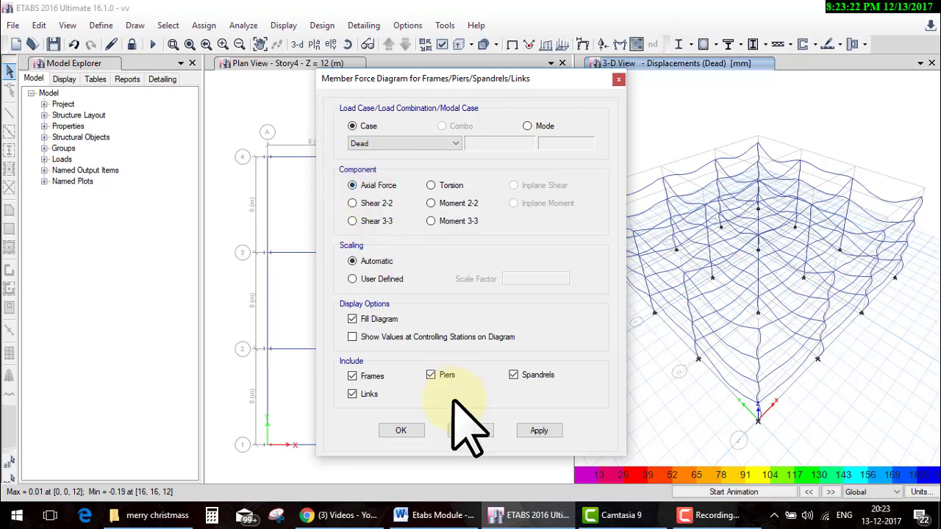
left_click(414, 431)
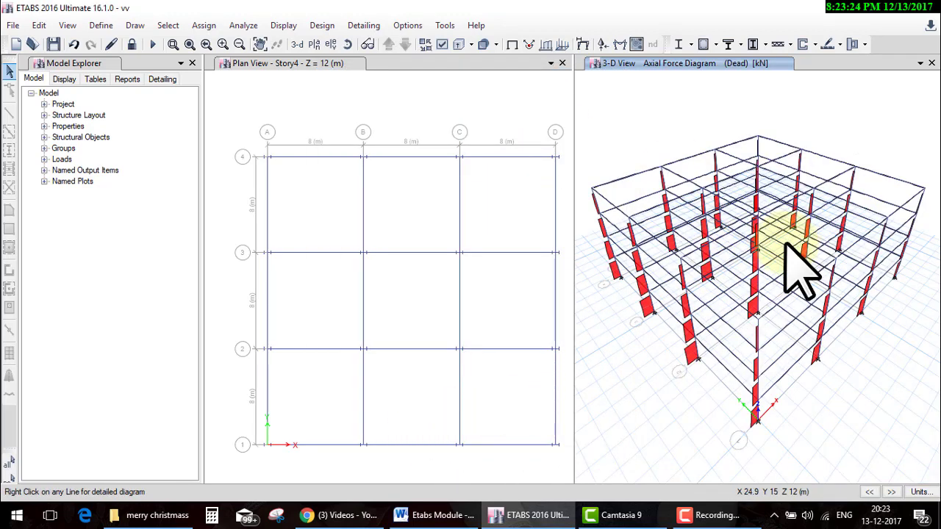
left_click(937, 515)
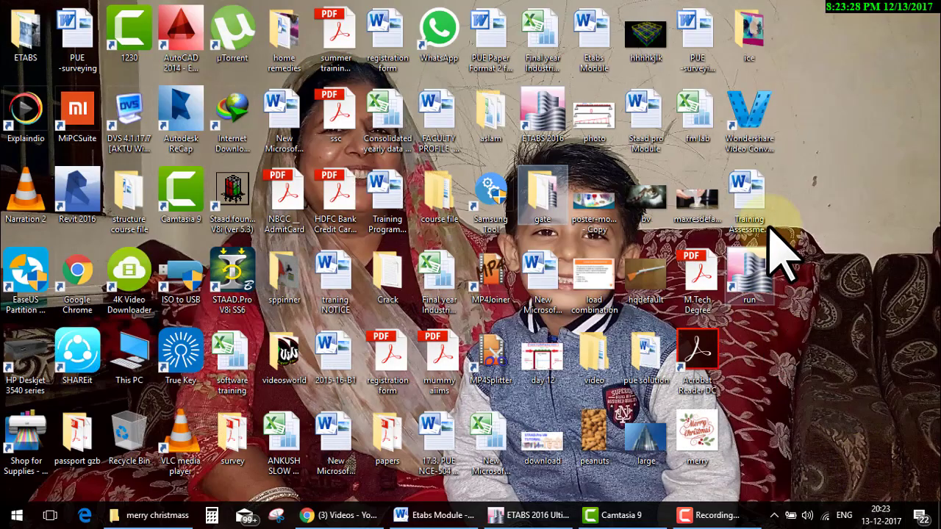
- Open the bv image in Paint for editing and select the whole image
left_click_drag(782, 252, 650, 195)
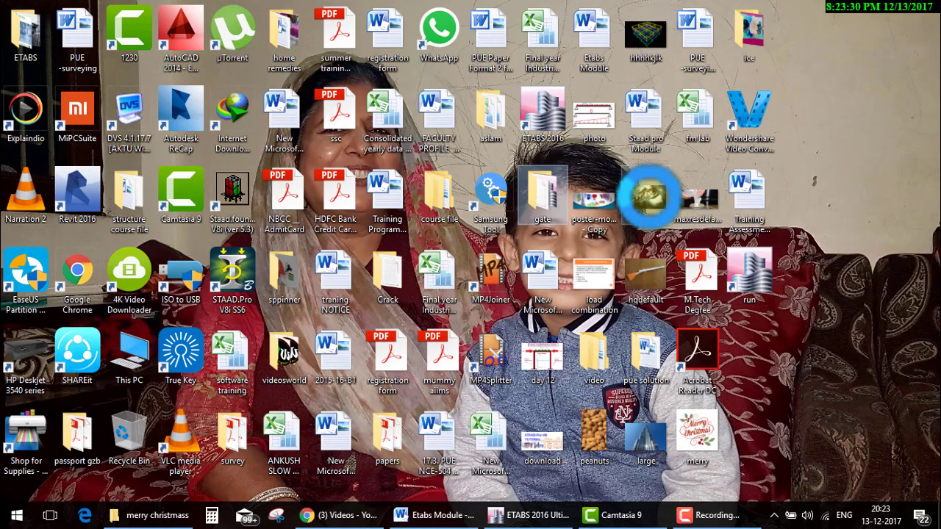
right_click(651, 206)
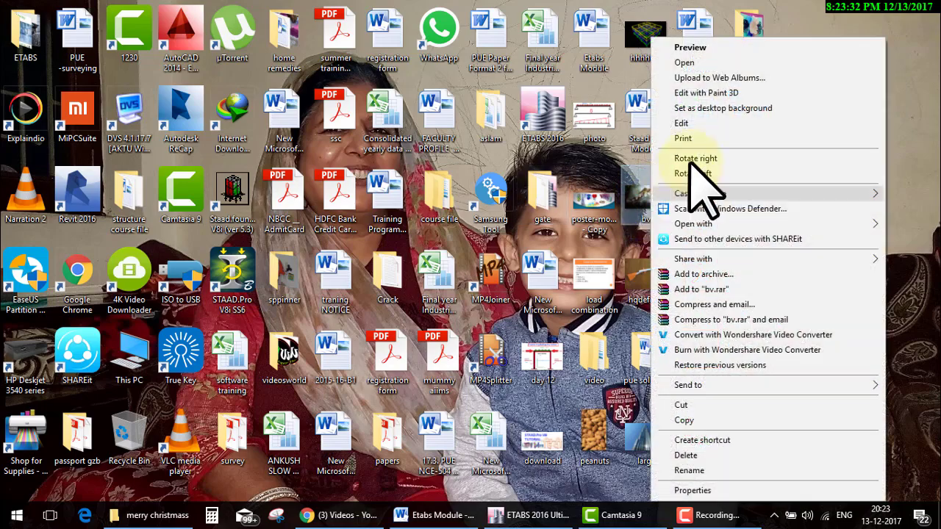
left_click(687, 123)
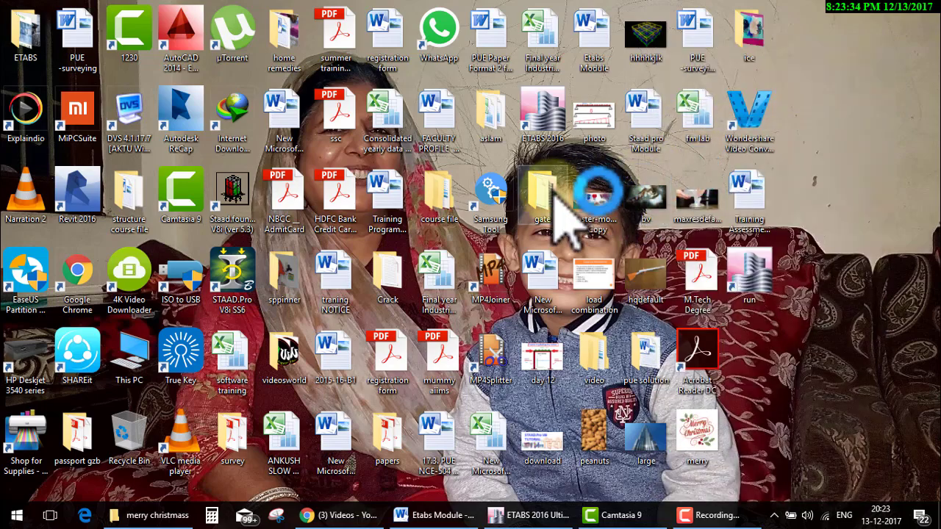
key("ctrl+a")
- Clear and enlarge the canvas, then draw a horizontal beam and a vertical column rectangle
key("Delete")
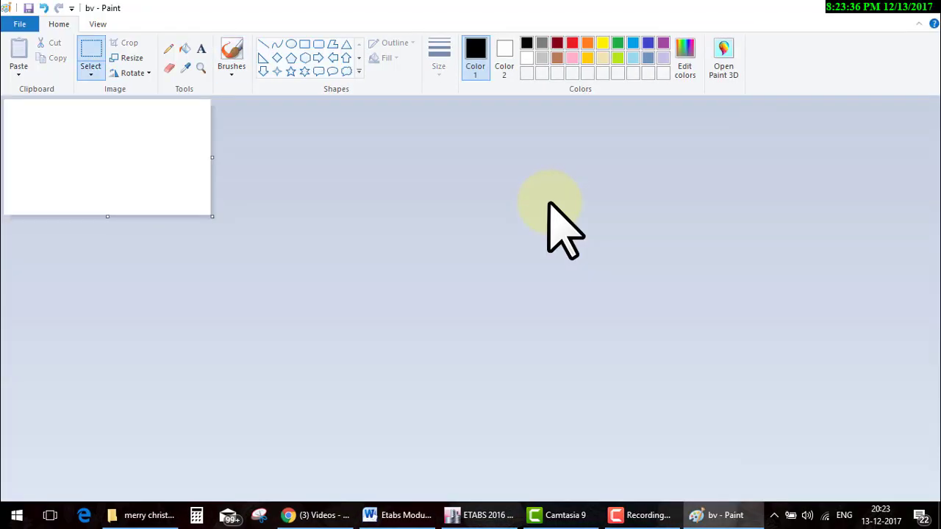
left_click_drag(212, 217, 829, 518)
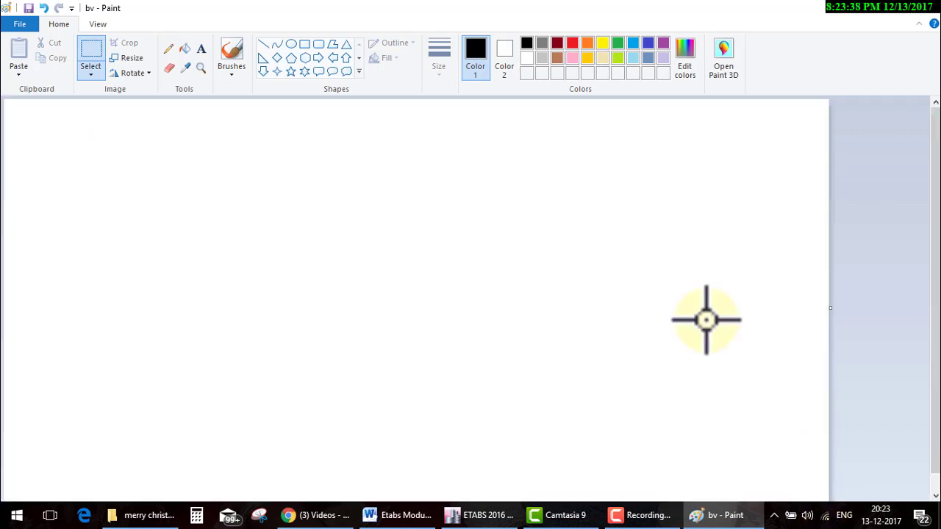
left_click(305, 43)
left_click_drag(196, 213, 498, 239)
left_click_drag(682, 187, 722, 423)
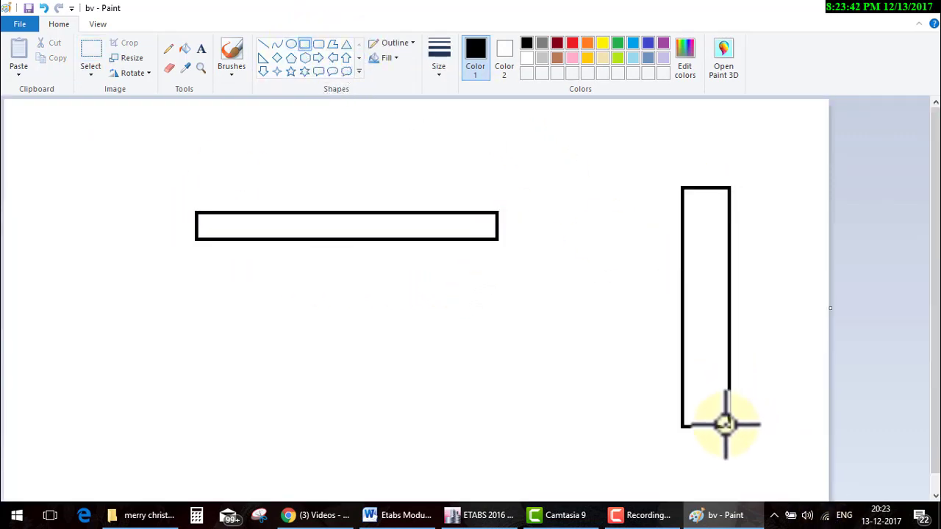
left_click(494, 239)
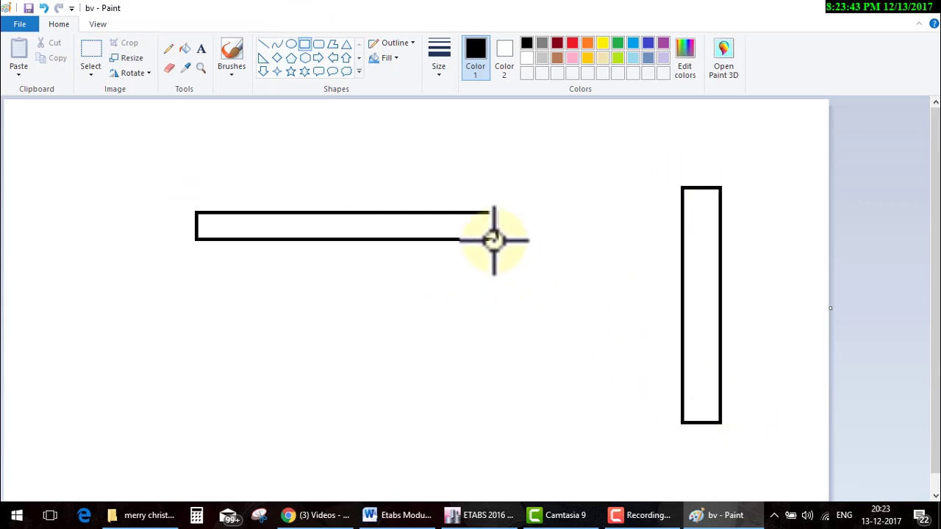
- Add outward arrows at both beam ends and fill them red
left_click(318, 57)
left_click_drag(519, 220, 570, 240)
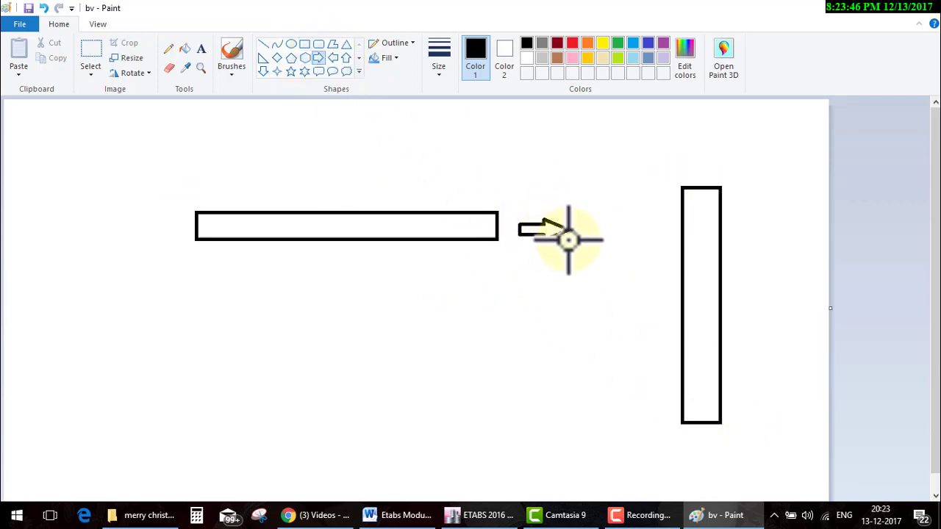
left_click(333, 57)
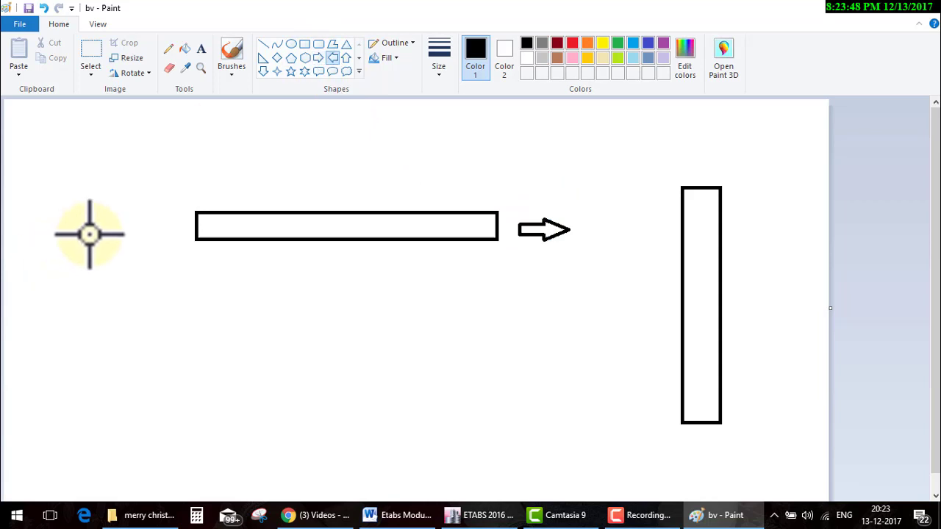
left_click_drag(135, 218, 179, 232)
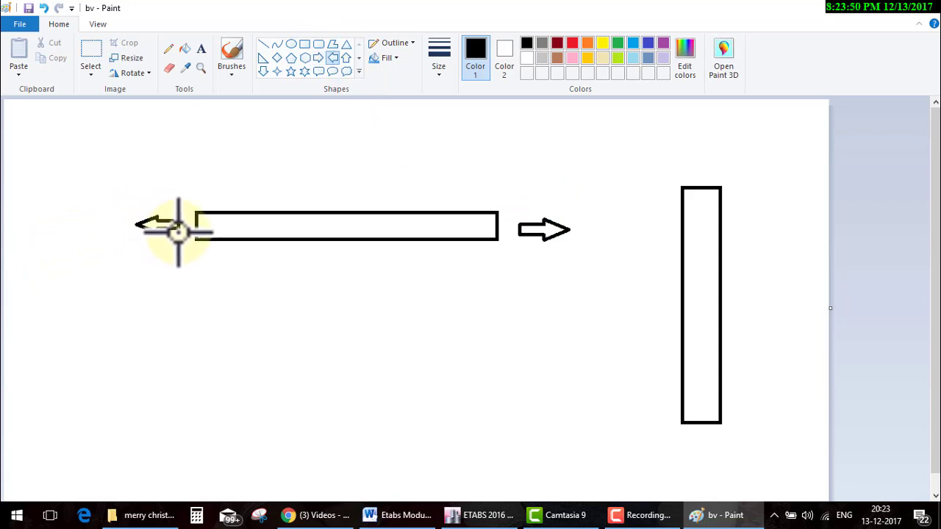
left_click(420, 183)
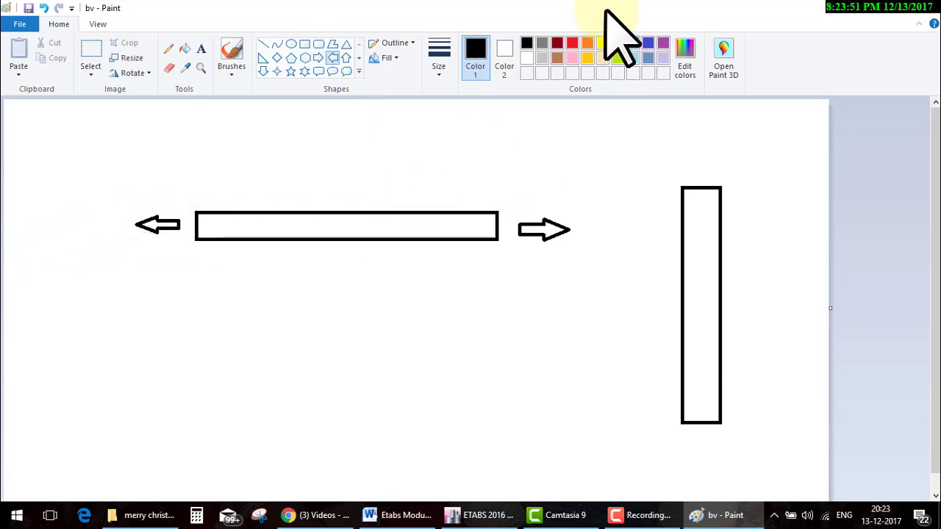
left_click(185, 48)
left_click(572, 43)
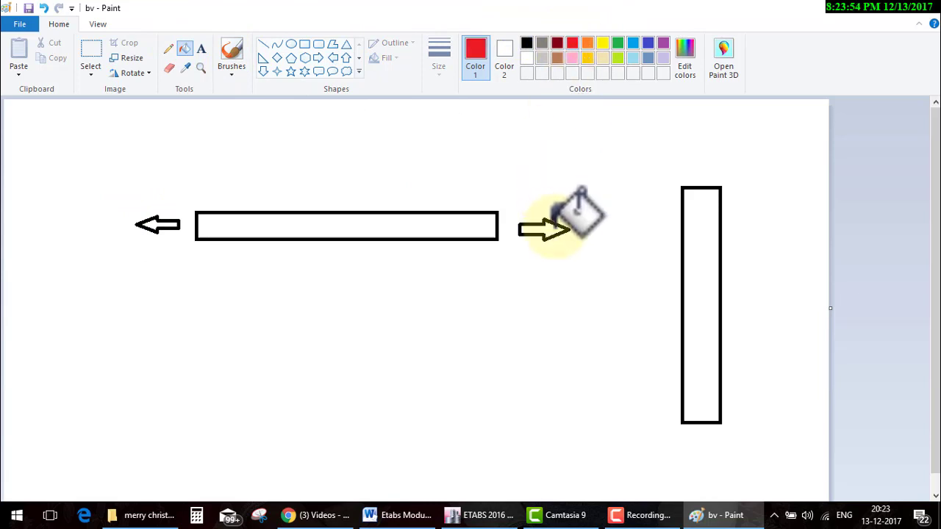
left_click(548, 229)
left_click(157, 225)
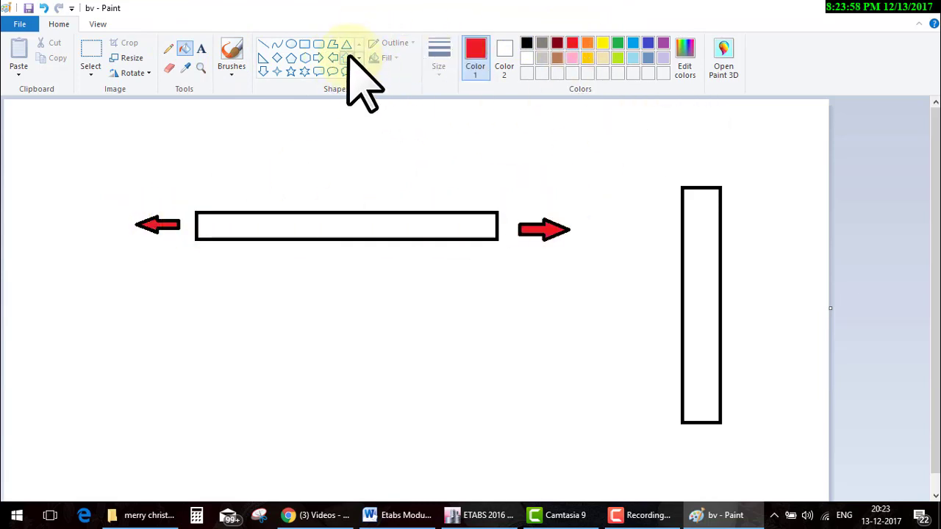
- Add red up and down arrows at the column's top and bottom
left_click(346, 57)
left_click_drag(687, 133, 708, 174)
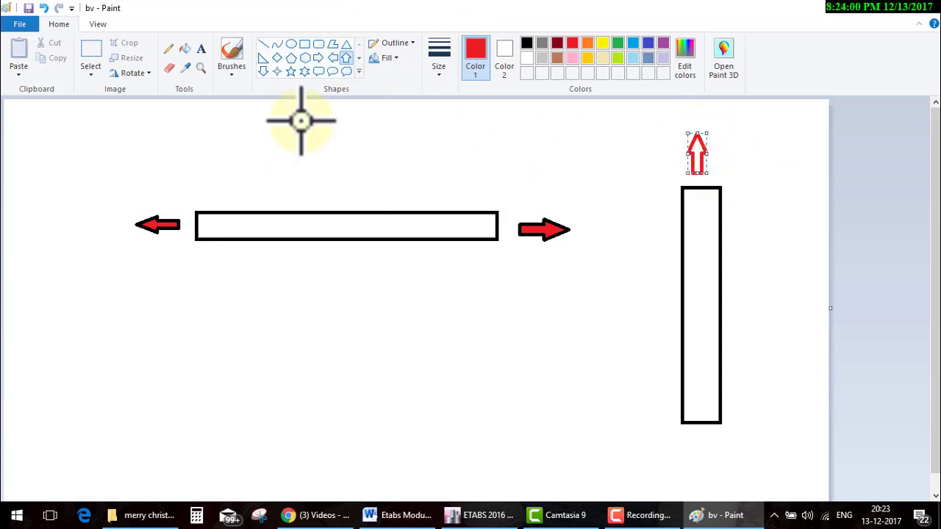
left_click(262, 71)
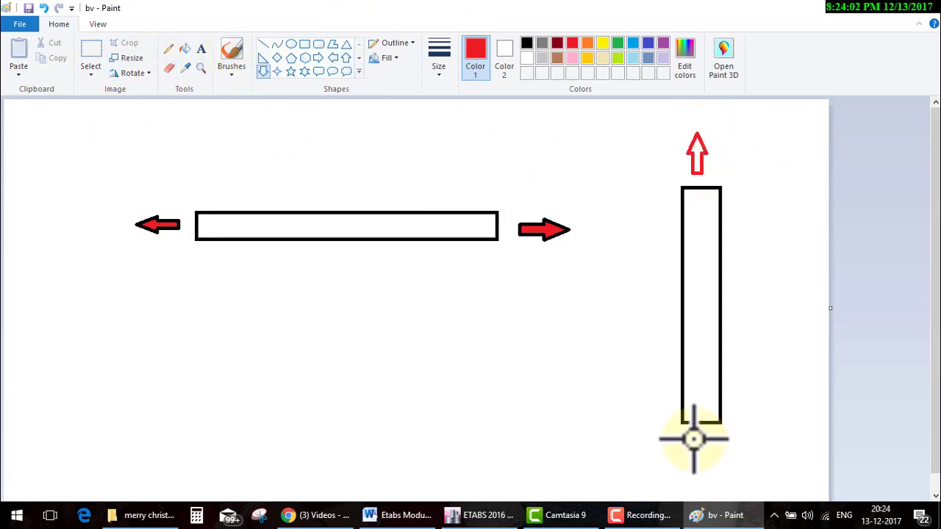
left_click_drag(693, 439, 712, 481)
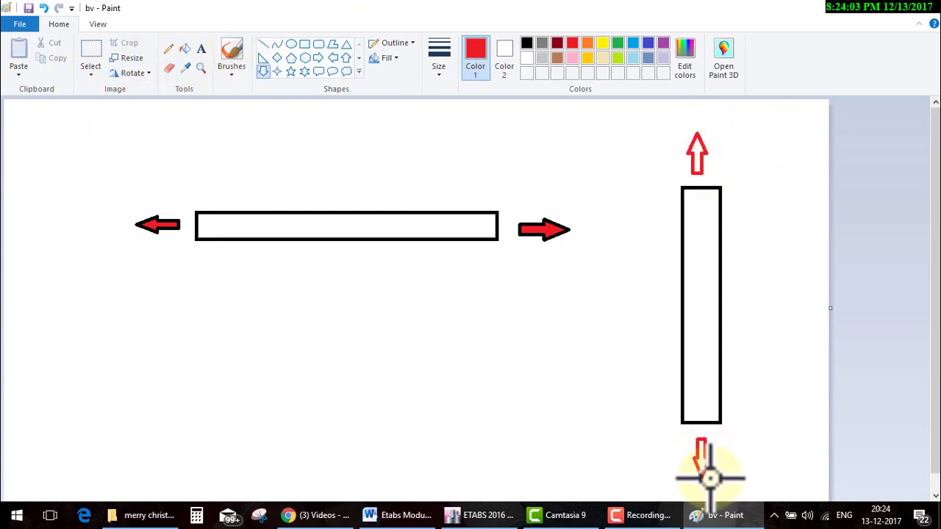
left_click(200, 49)
- Type a red 'axial force' label above the beam and select it for copying
left_click(239, 167)
type("axial force")
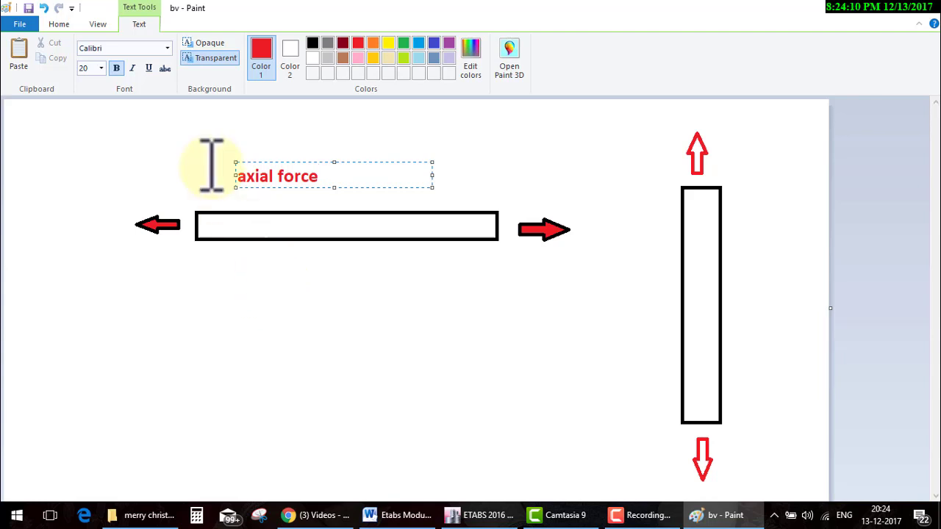
left_click(59, 23)
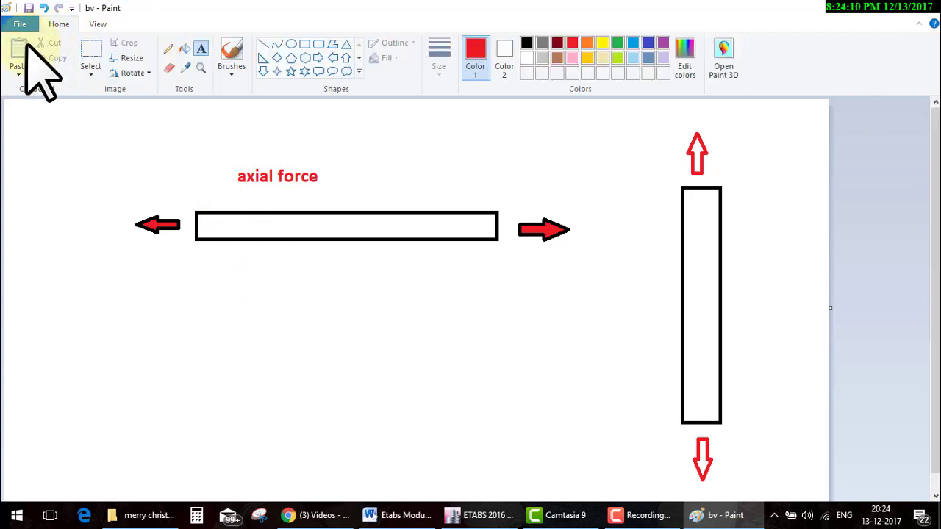
left_click(91, 55)
mouse_move(211, 156)
left_mouse_down()
mouse_move(340, 187)
mouse_move(631, 335)
left_mouse_up()
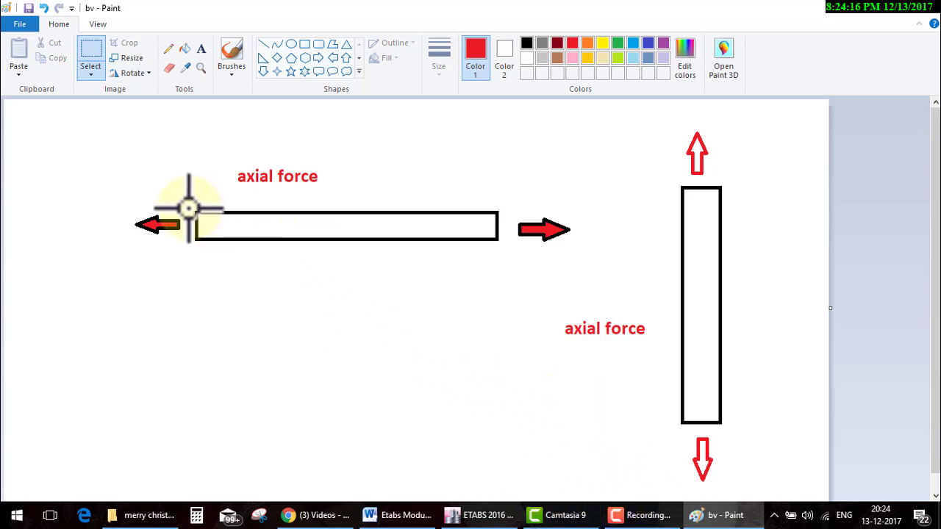
- Redisplay the Dead axial force diagram and inspect column C4's values (max -20.0719 kN)
left_click(485, 516)
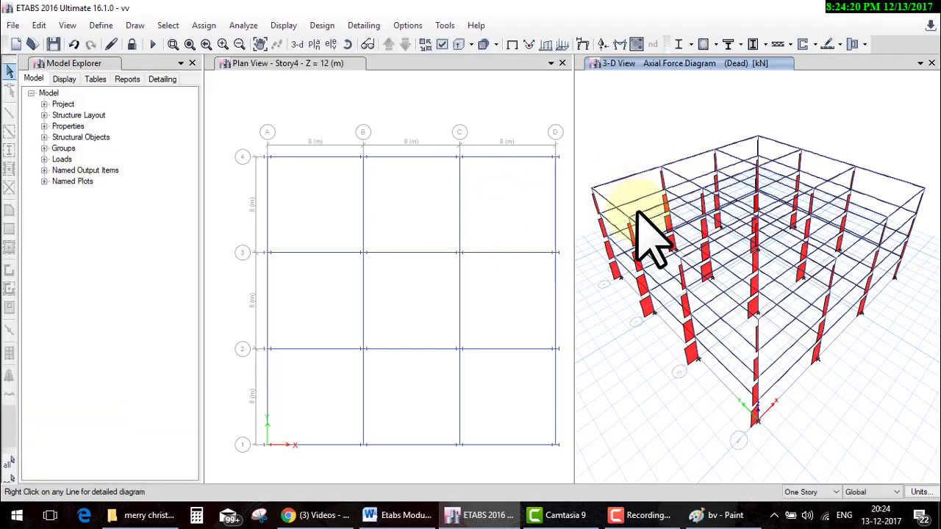
left_click(619, 45)
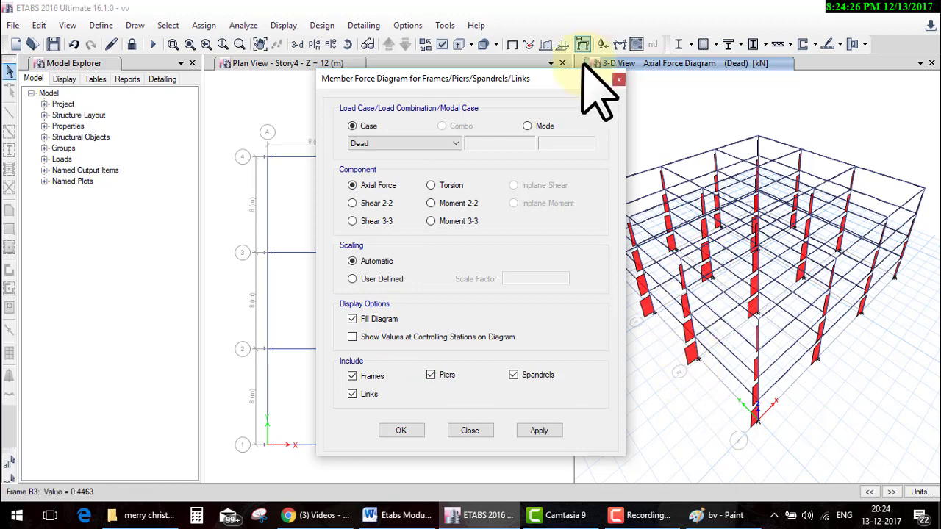
left_click(405, 435)
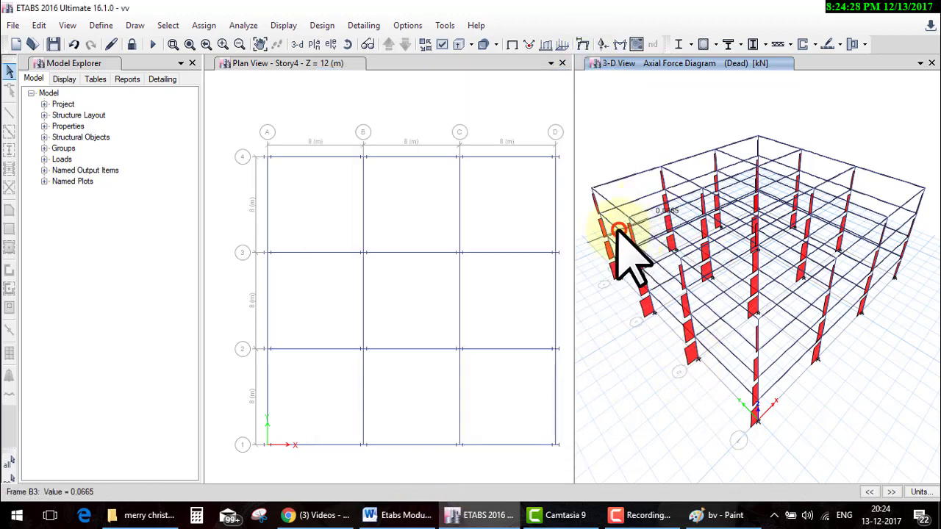
mouse_move(603, 228)
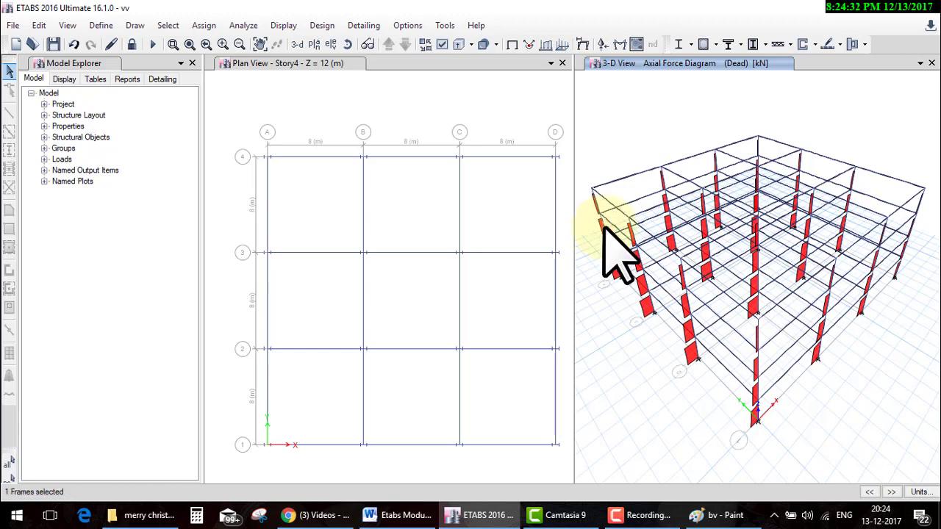
right_click(605, 227)
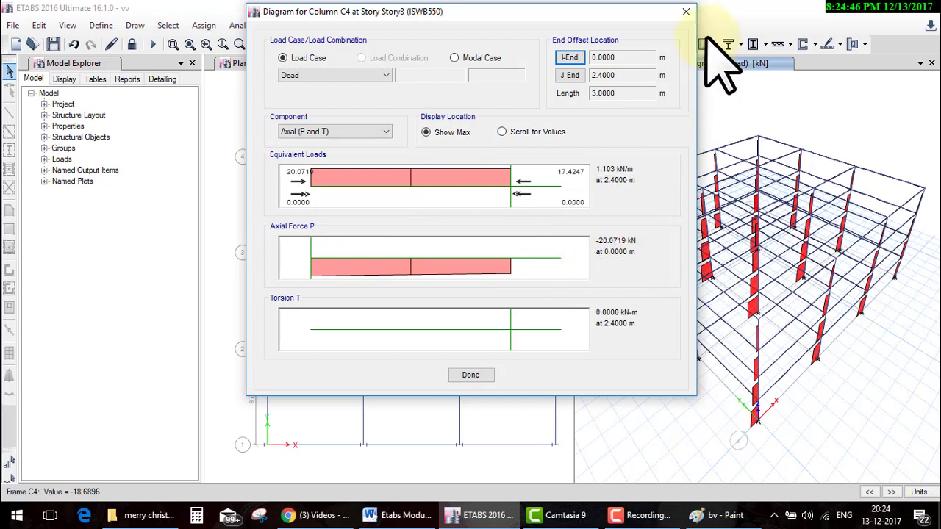
left_click(686, 12)
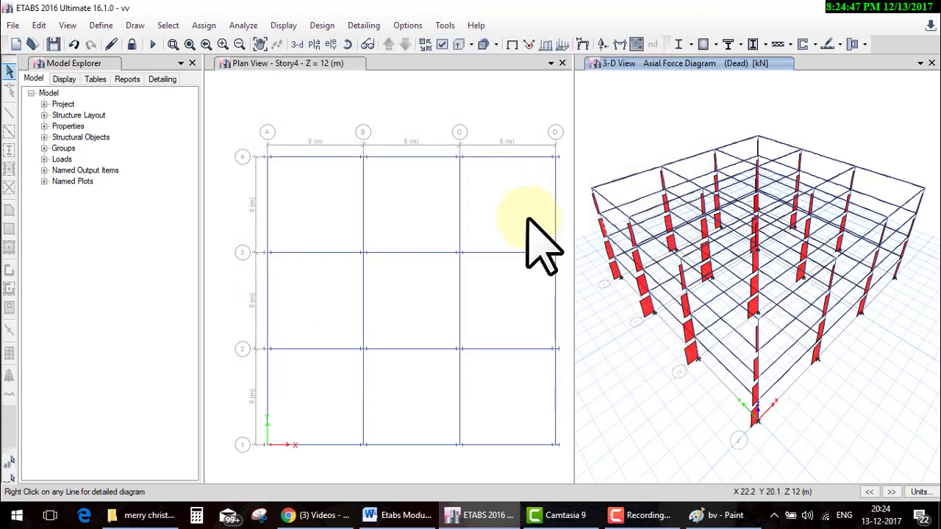
- Plot the Dead-load torsion diagram and review beam B22's details, including its -2.0774 kN axial force
left_click(619, 44)
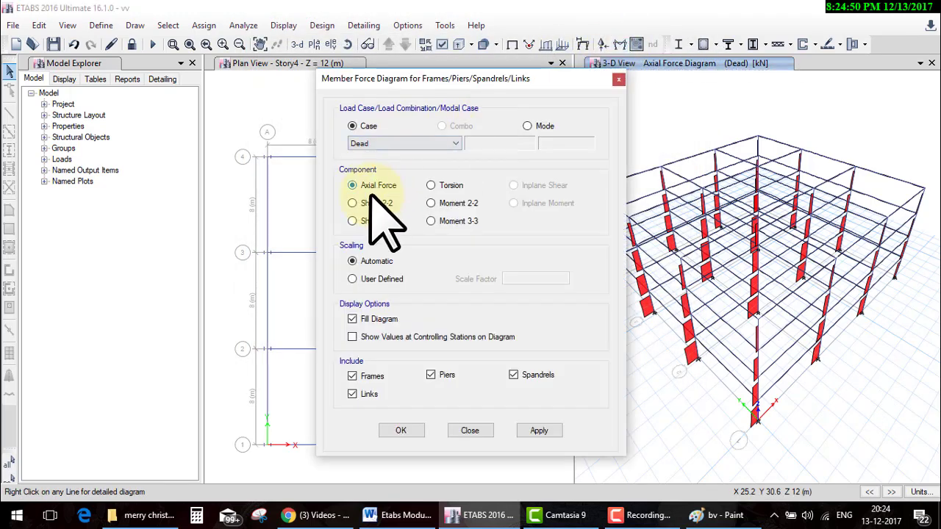
left_click(403, 431)
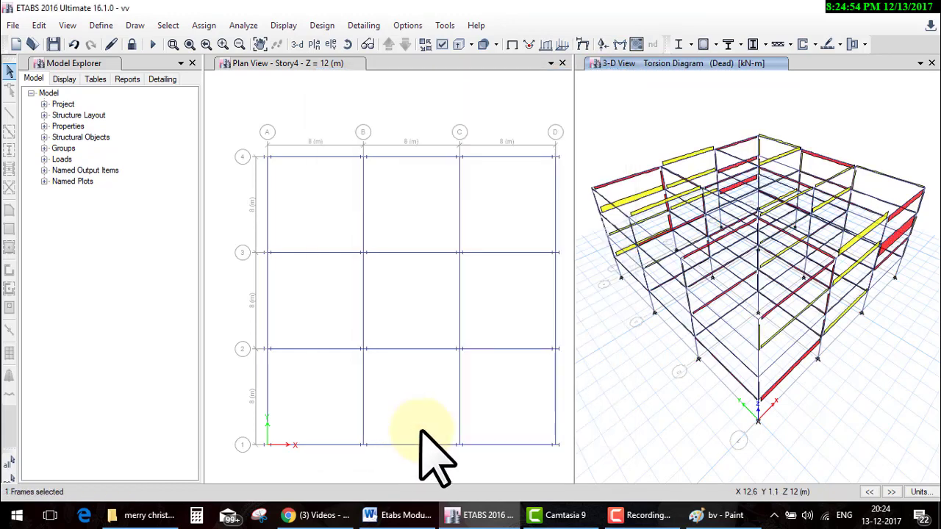
right_click(624, 173)
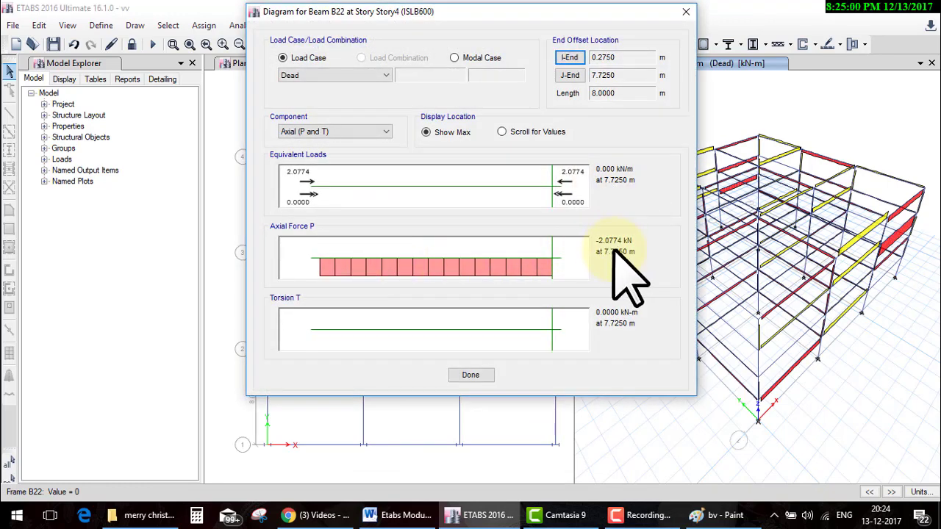
left_click(470, 375)
left_click(717, 515)
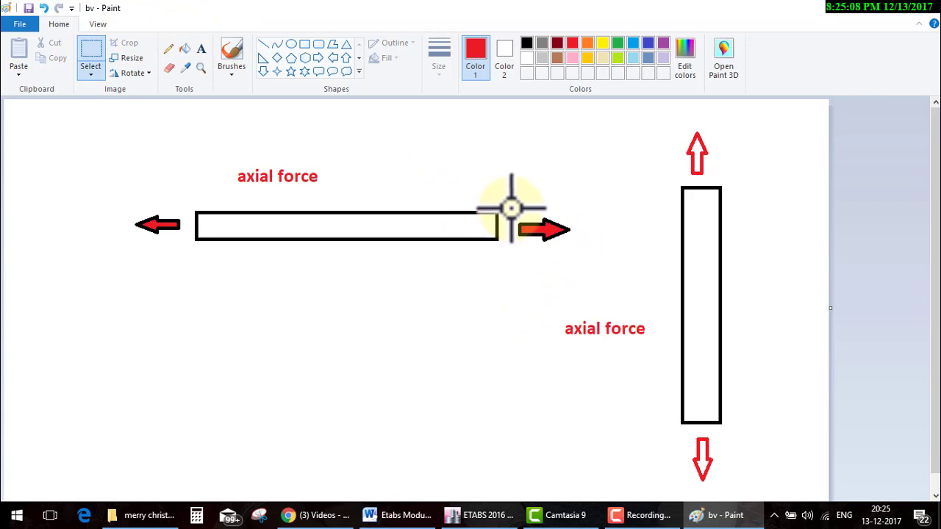
- Reposition the right red arrow up beside the beam
mouse_move(511, 209)
left_mouse_down()
mouse_move(578, 242)
mouse_move(566, 216)
left_mouse_up()
left_click(515, 287)
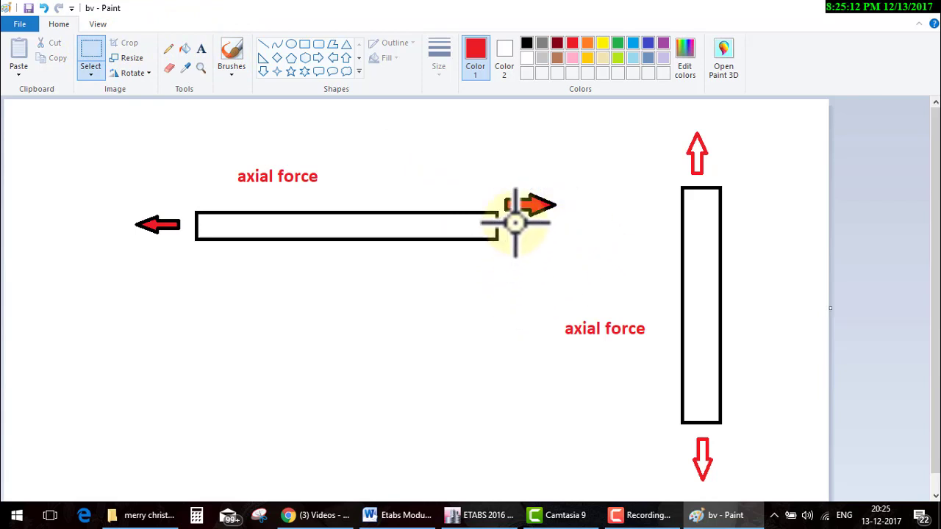
mouse_move(502, 193)
left_mouse_down()
mouse_move(558, 213)
mouse_move(542, 215)
left_mouse_up()
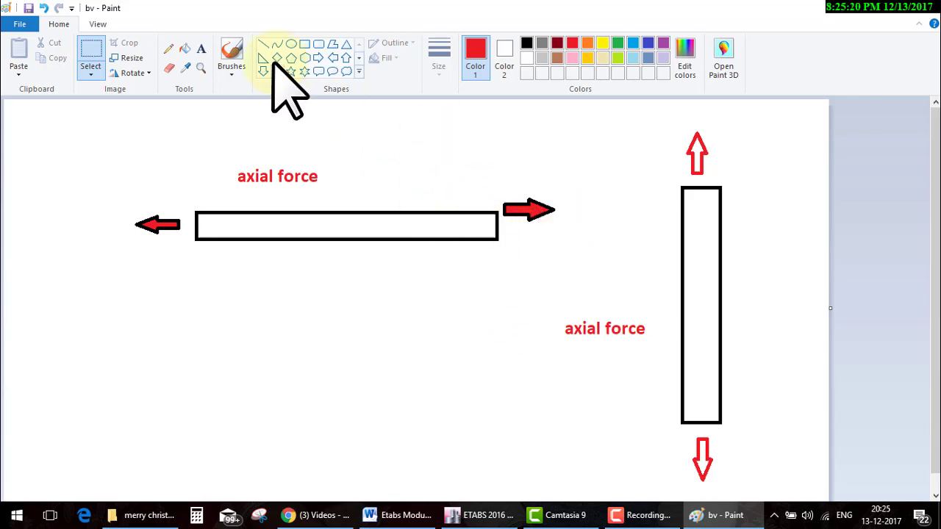
- Draw a red freehand curve beneath the horizontal member
left_click(233, 50)
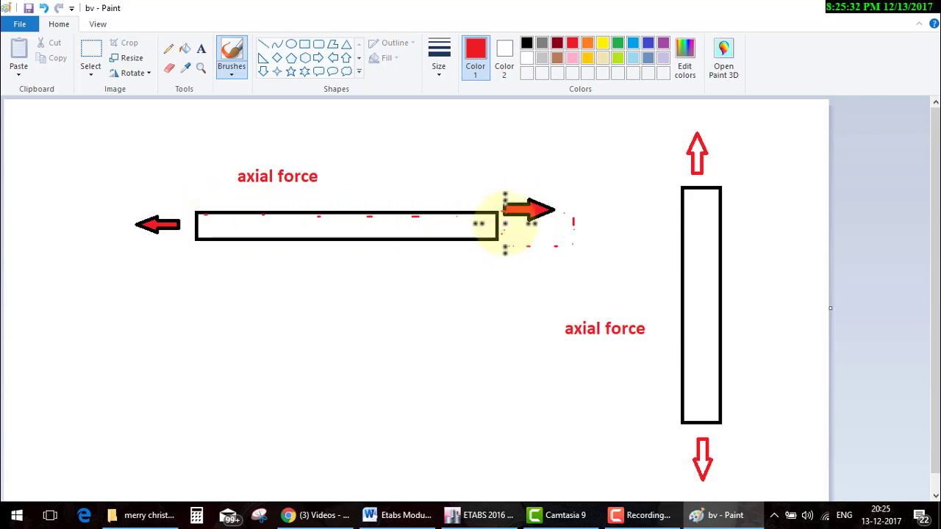
left_click_drag(506, 243, 201, 224)
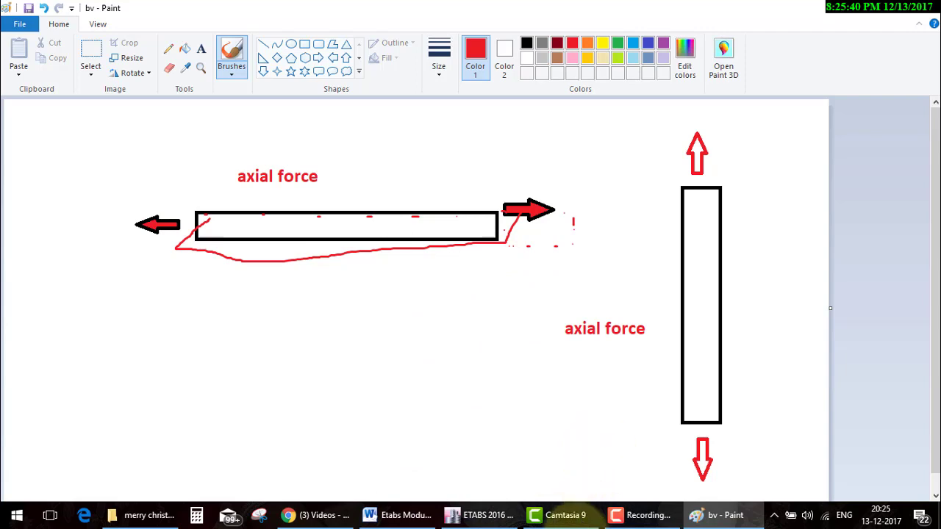
left_click(496, 515)
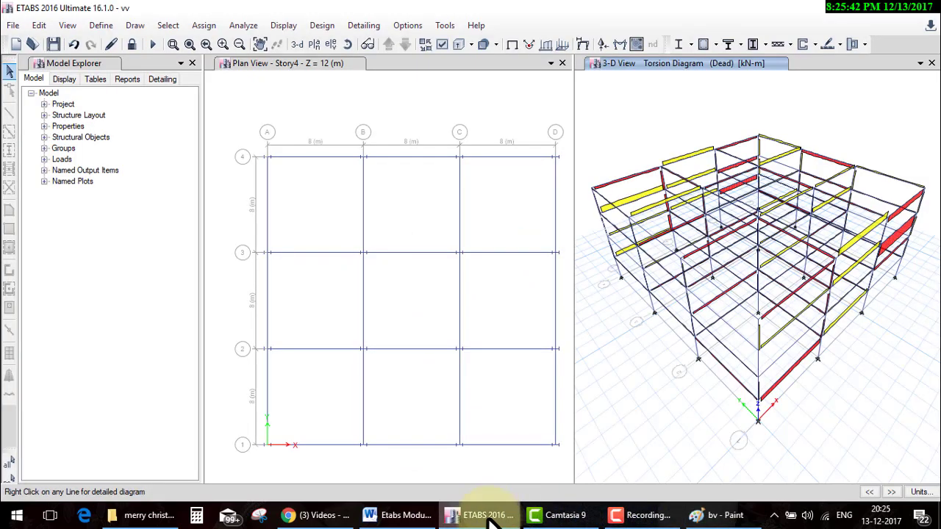
- Plot the dead-load Shear 2-2 diagram on the 3-D model
left_click(620, 46)
left_click(377, 203)
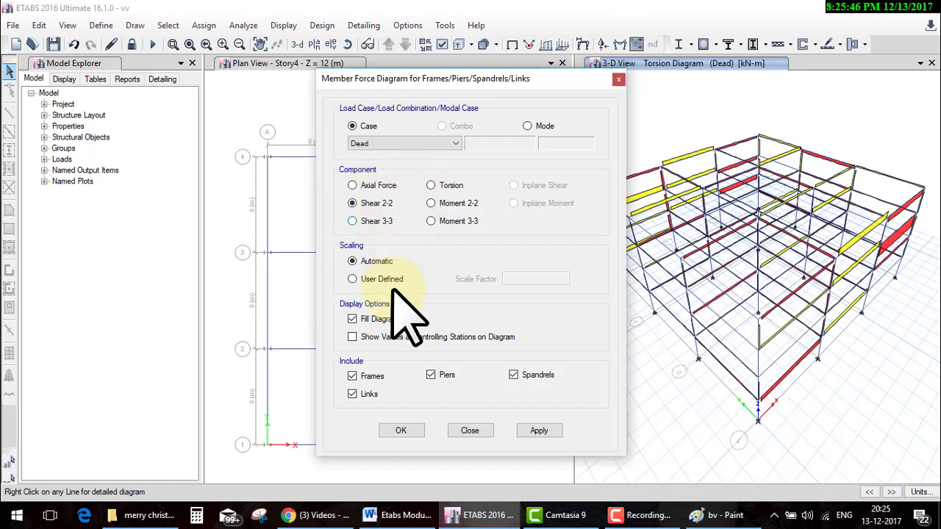
left_click(406, 431)
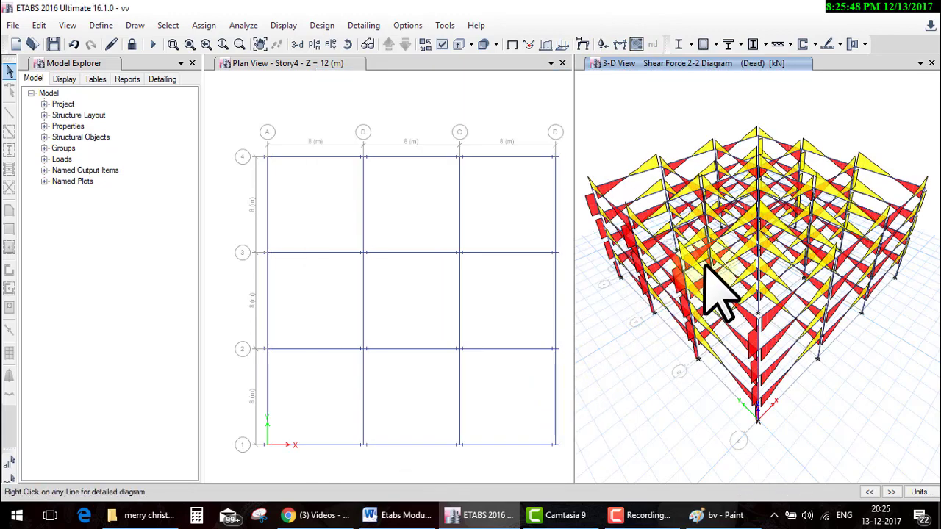
- Review beam B22's detailed shear diagram, with its 3.8343 kN maximum shear
right_click(634, 177)
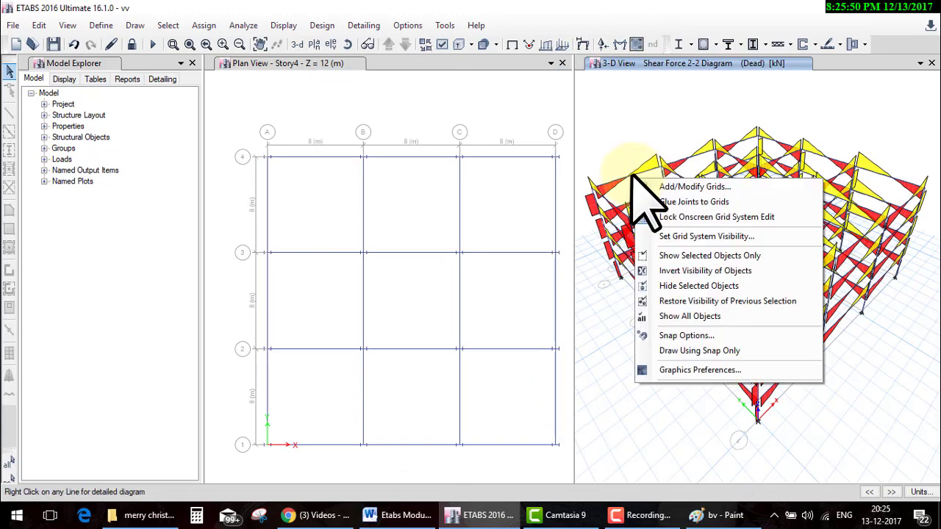
left_click(631, 175)
right_click(630, 175)
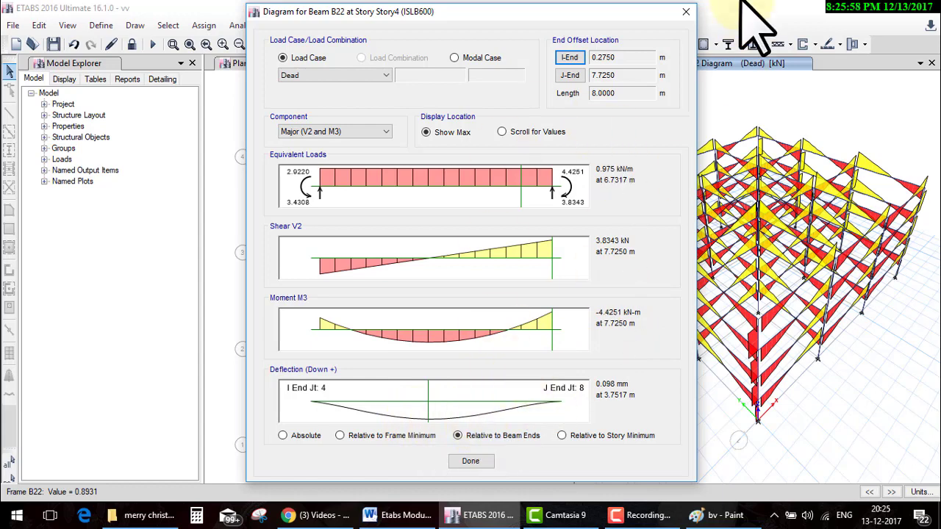
left_click(686, 12)
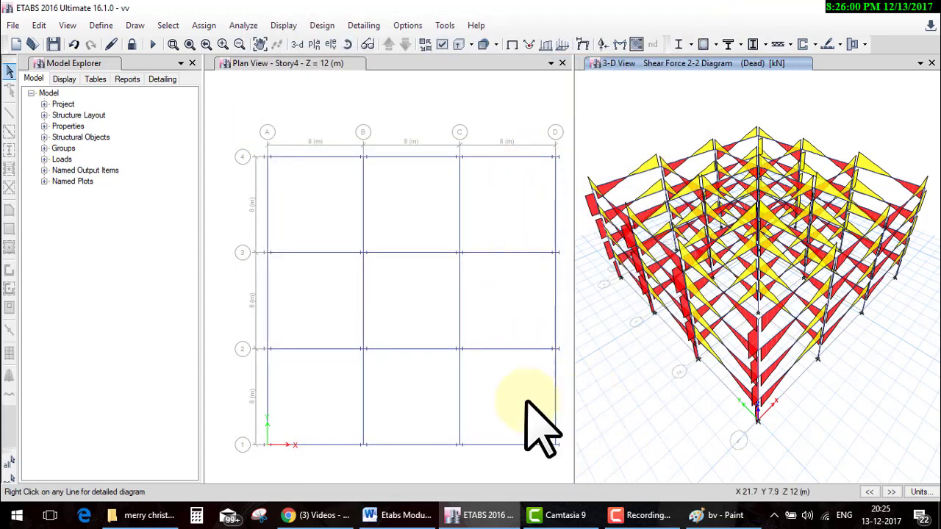
- Sketch red x, y and Z axis arrows with labels below the member, and pick orange
left_click(486, 514)
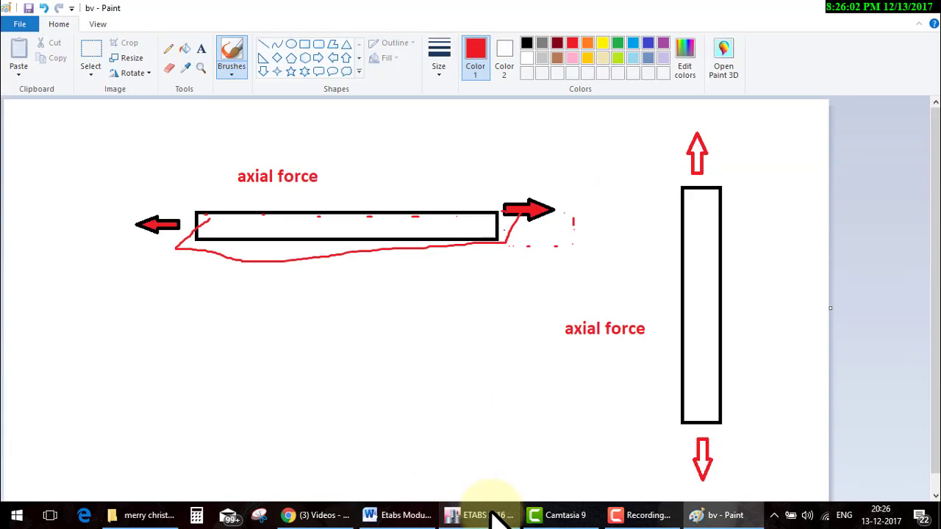
left_click(486, 515)
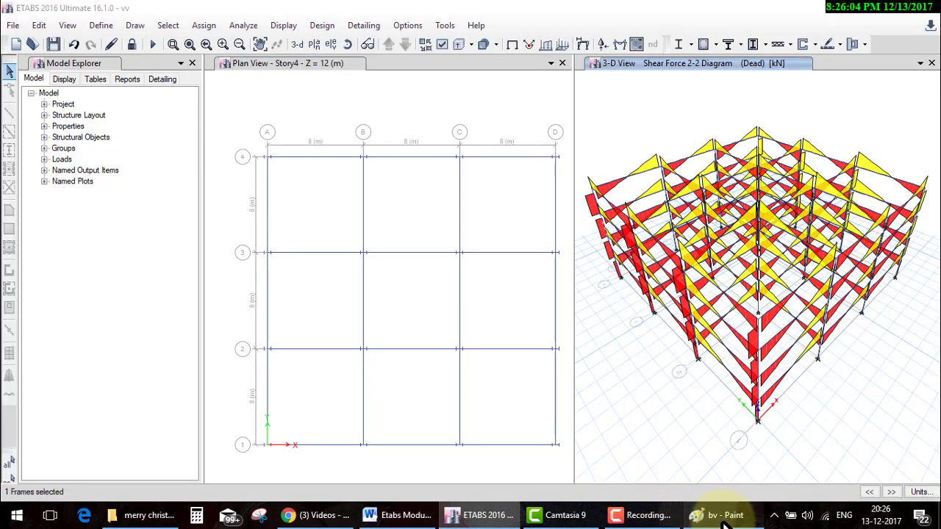
left_click(720, 515)
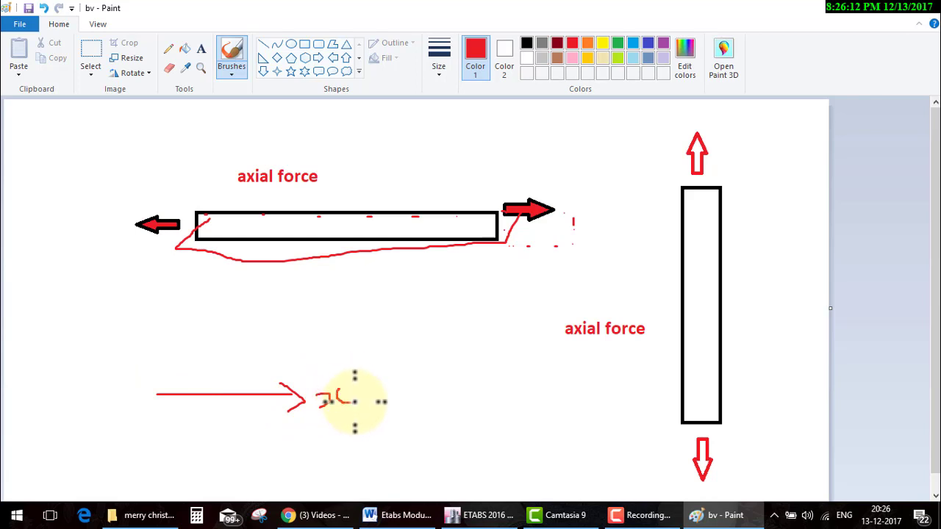
left_click_drag(171, 386, 263, 328)
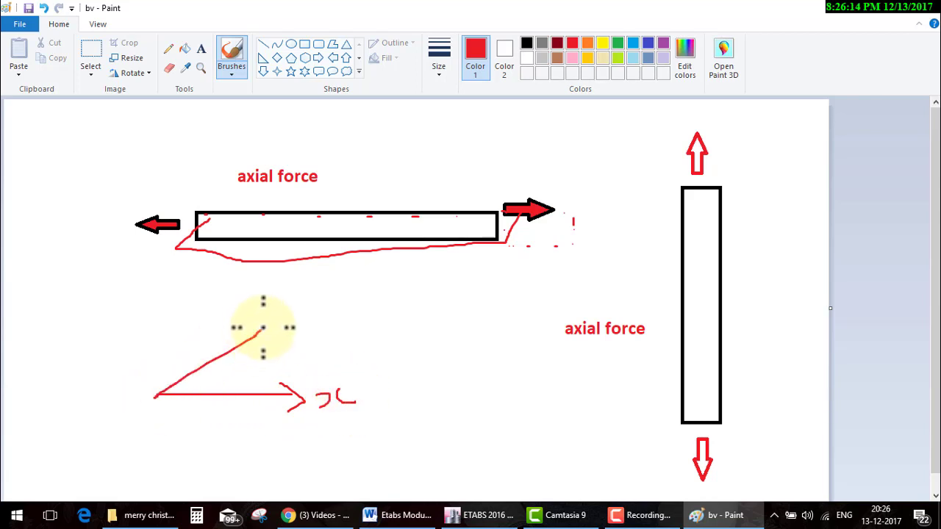
left_click_drag(324, 328, 354, 298)
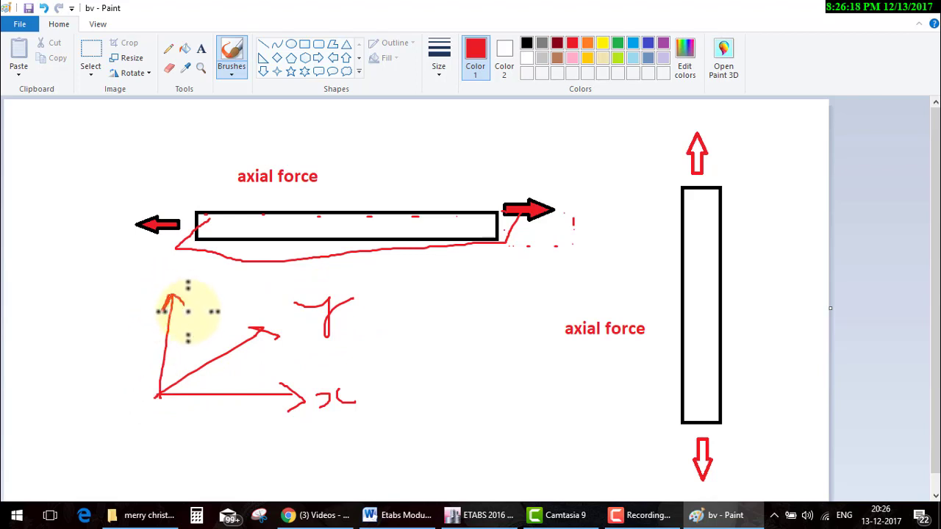
left_click_drag(155, 267, 168, 279)
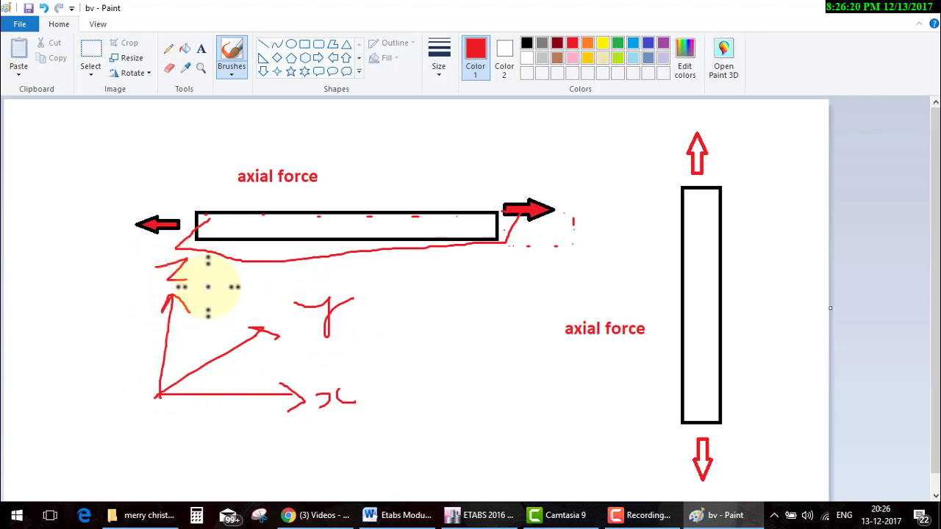
left_click(587, 43)
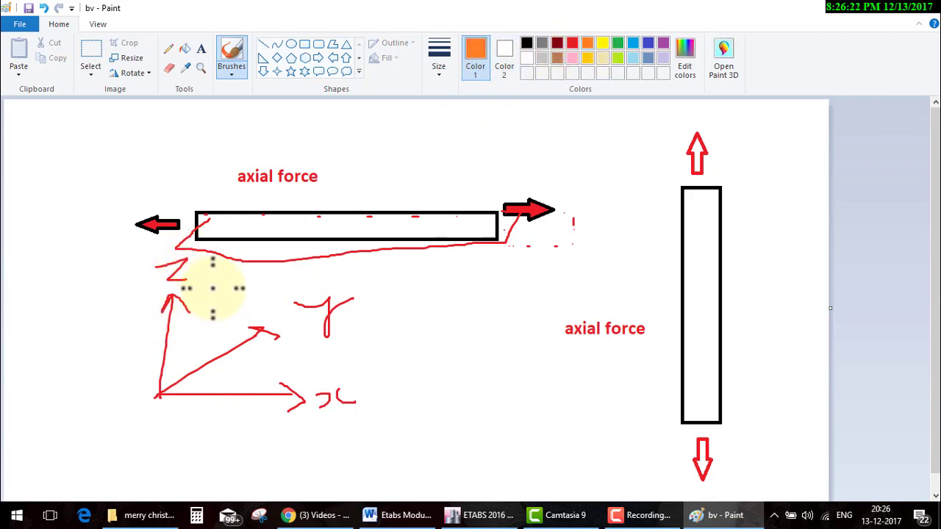
- Annotate in orange: a downward −Z arrow, member outline, shear scribbles and Z notes
left_click_drag(224, 314, 215, 304)
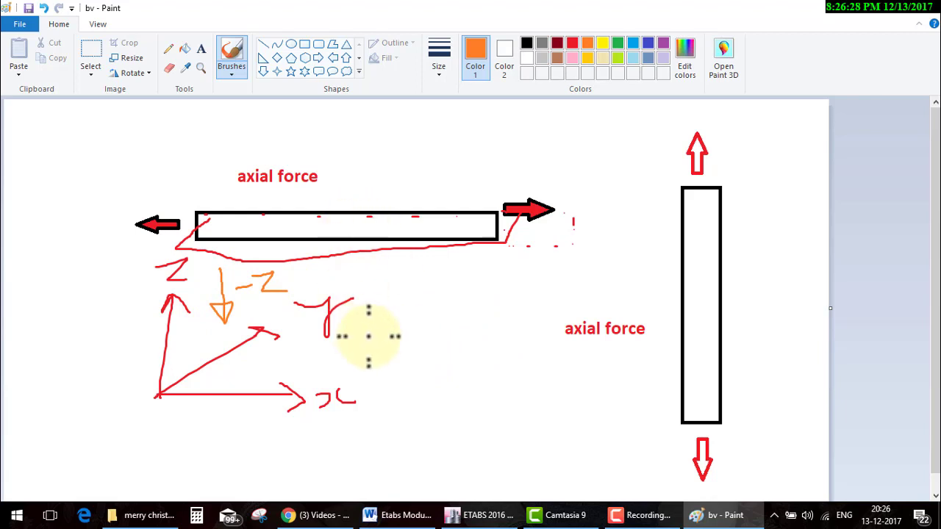
left_click_drag(368, 336, 535, 326)
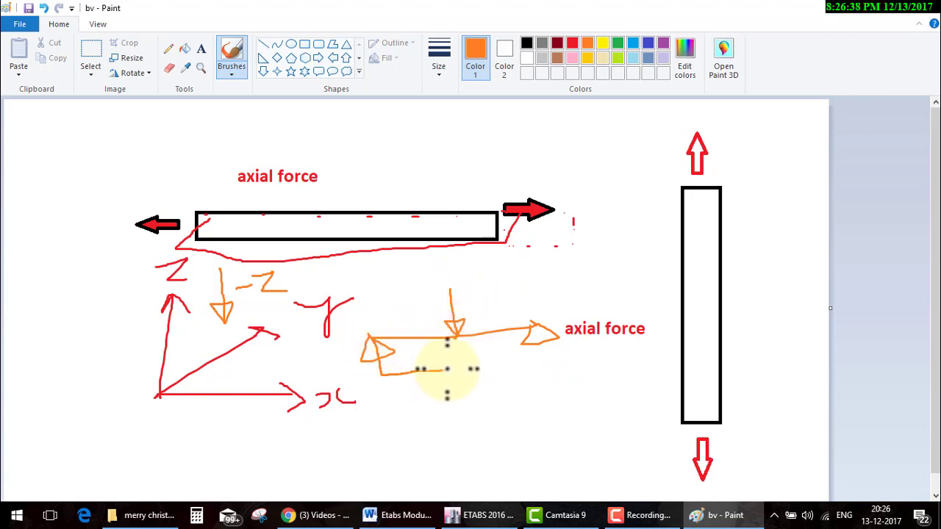
left_click_drag(456, 367, 457, 328)
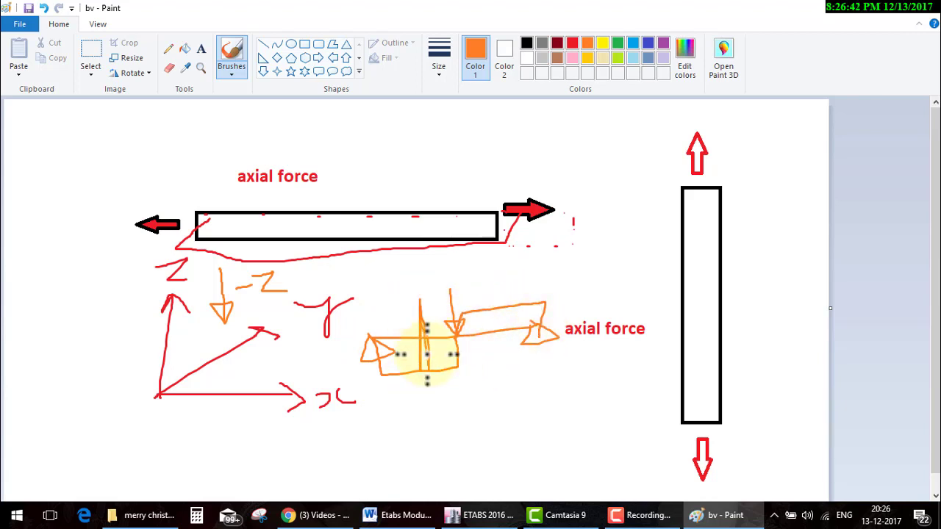
mouse_move(410, 389)
left_mouse_down()
mouse_move(426, 357)
mouse_move(411, 389)
left_mouse_up()
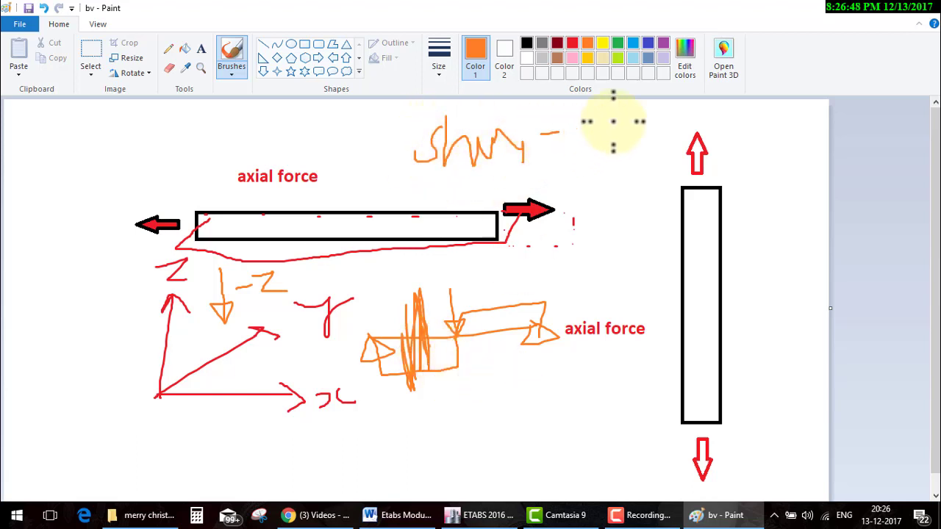
left_click_drag(613, 122, 645, 156)
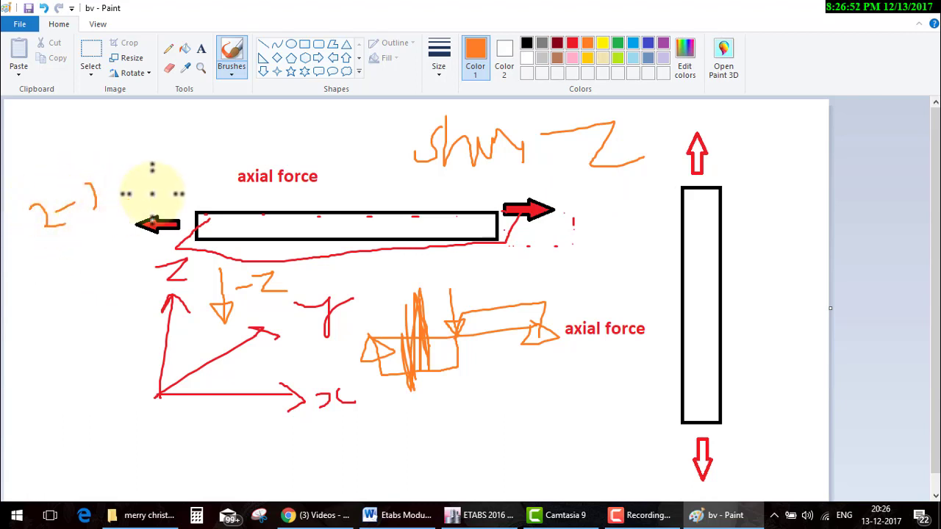
left_click_drag(231, 125, 301, 132)
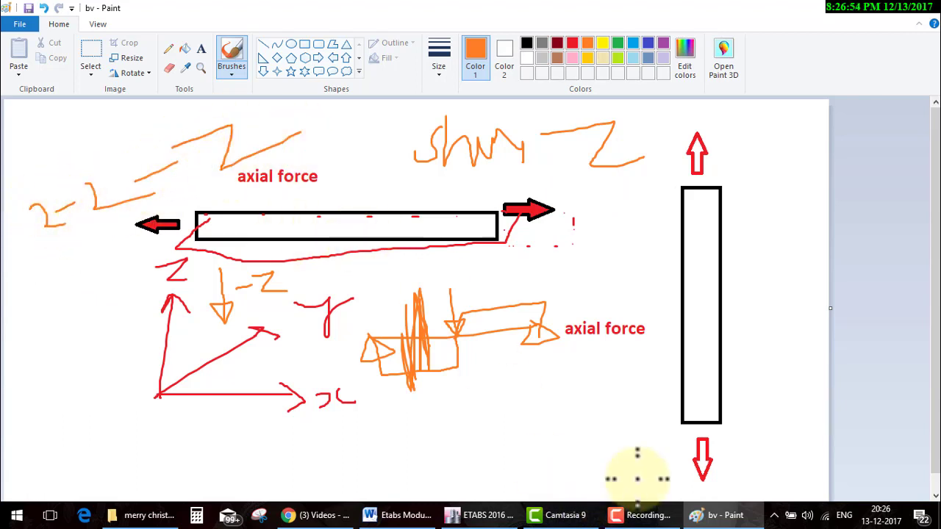
left_click(464, 519)
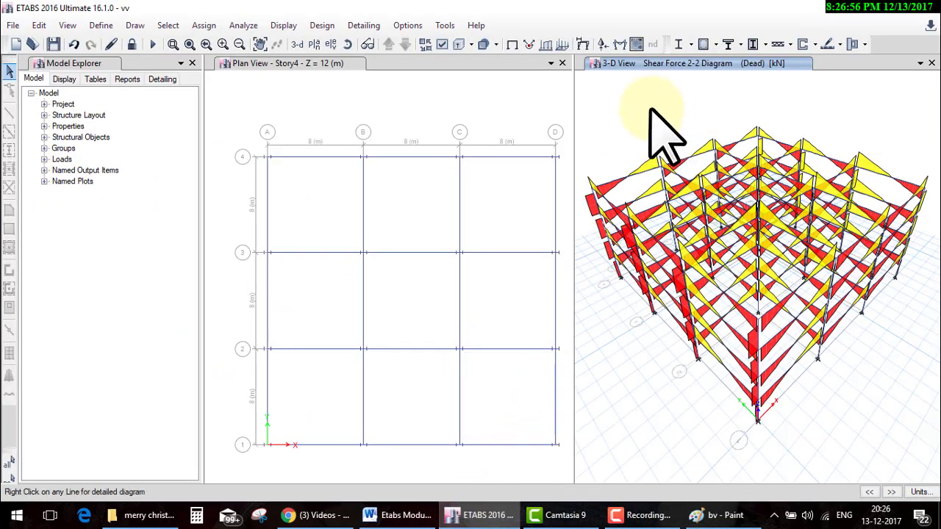
- Plot the dead-load Moment 2-2 diagram, then switch the 3-D view to Shear 3-3
left_click(616, 46)
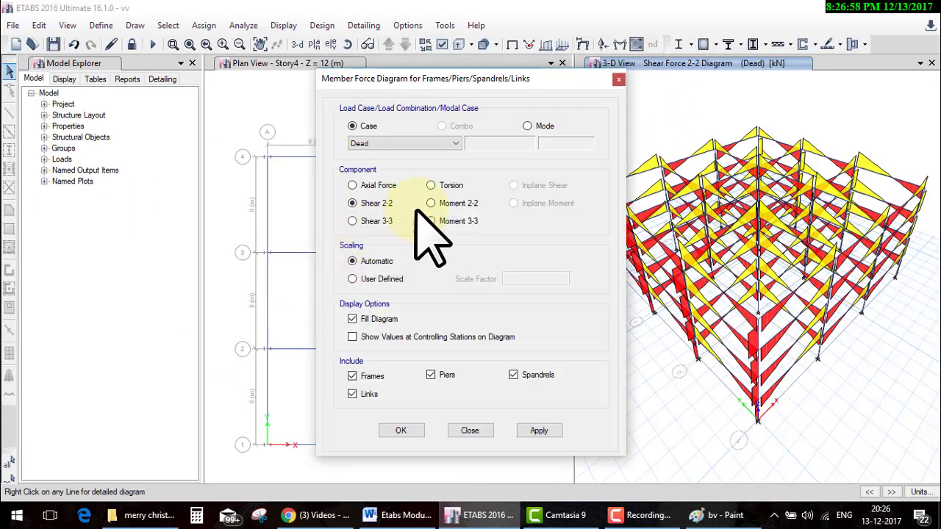
left_click(401, 431)
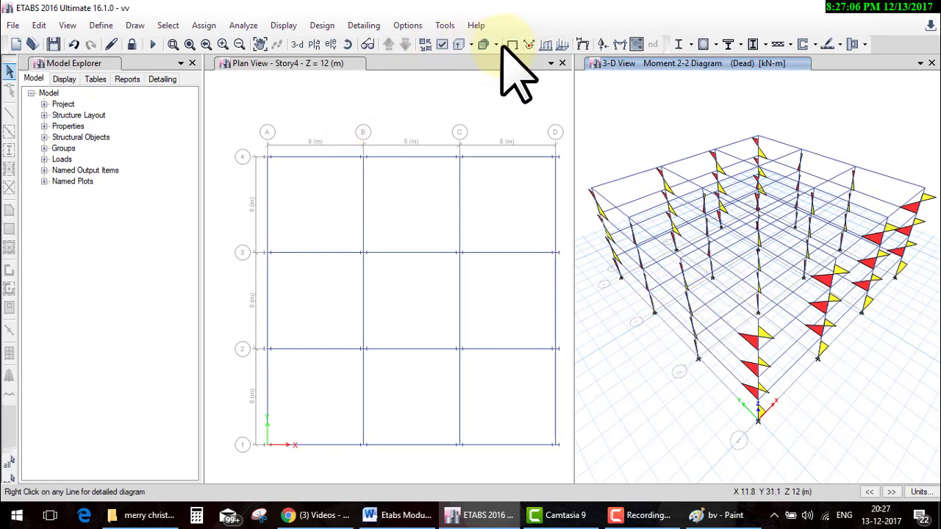
left_click(600, 44)
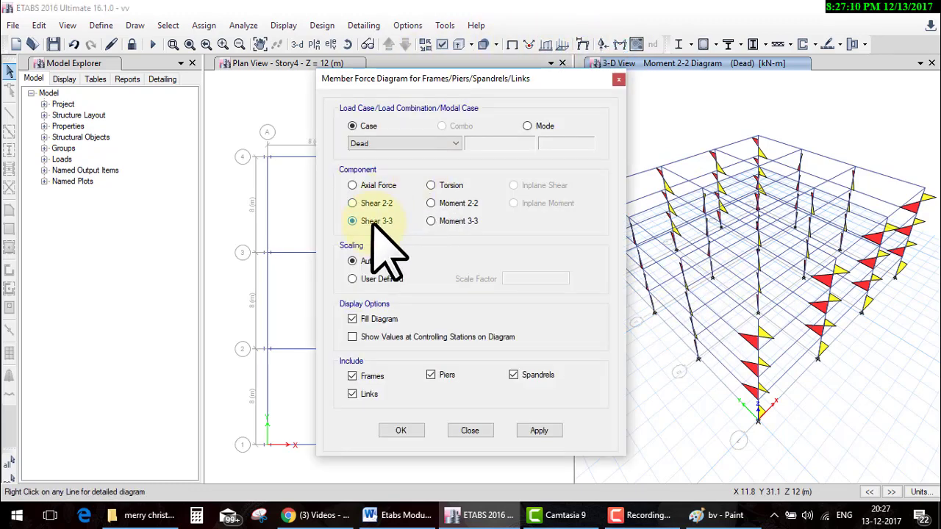
left_click(401, 432)
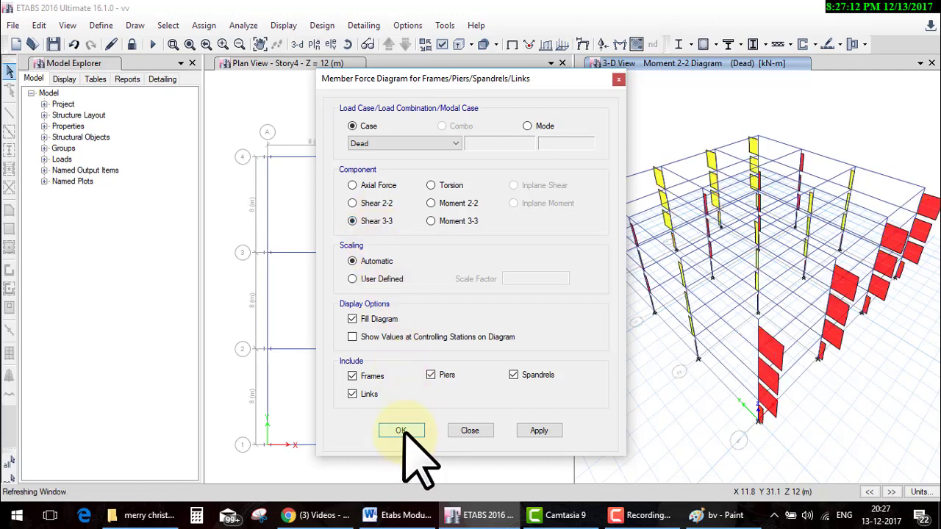
left_click(712, 517)
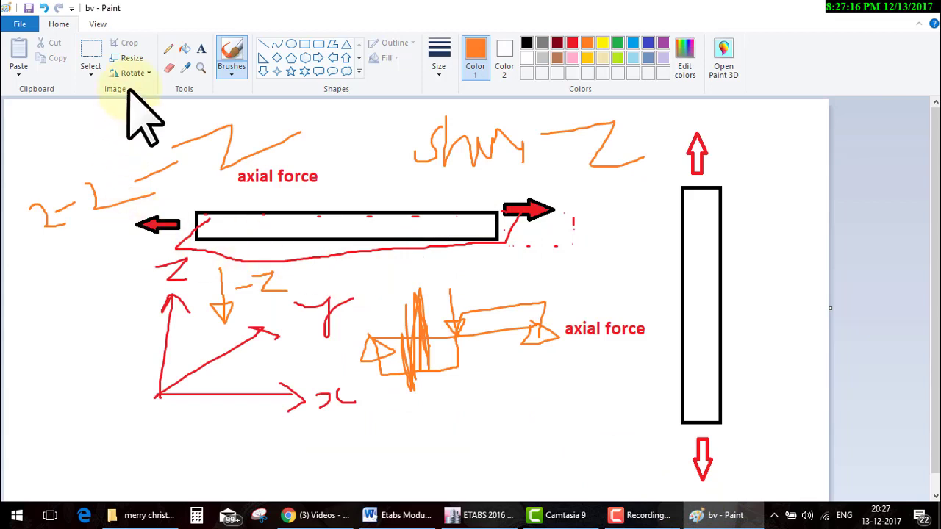
- Erase the orange sketch and axial label, then complete the green yy-33 label
left_click(93, 62)
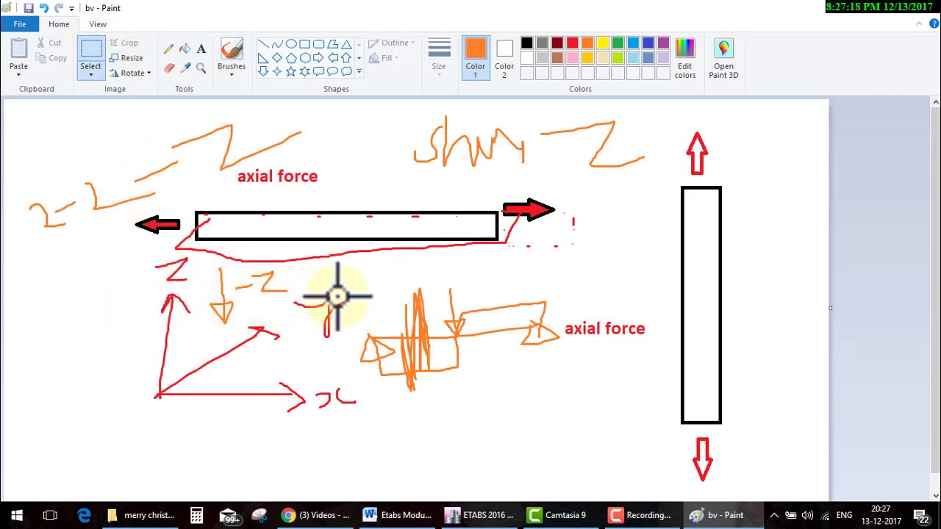
left_click_drag(326, 287, 647, 399)
key("Delete")
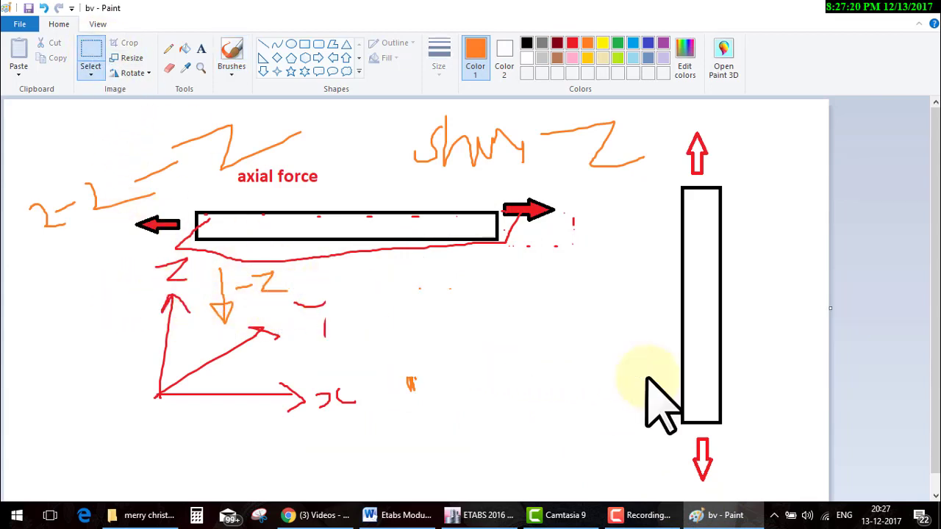
left_click(232, 55)
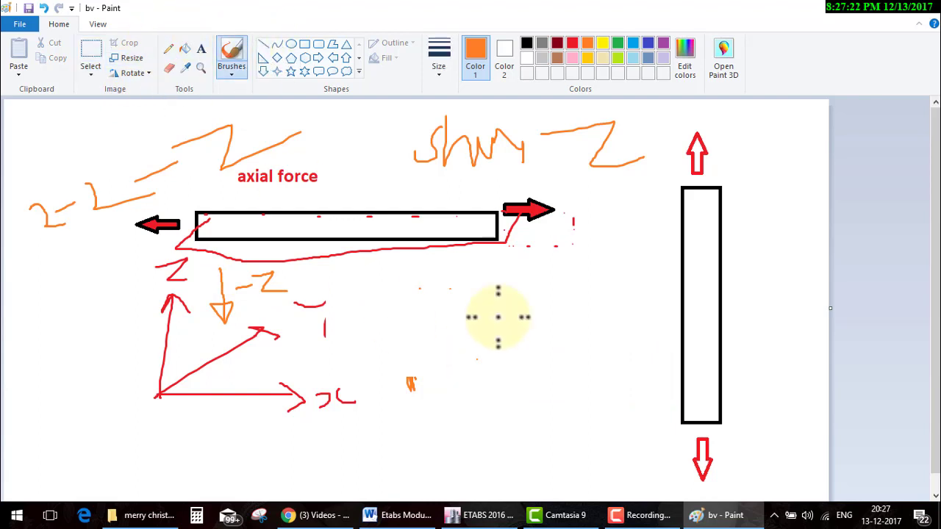
left_click(617, 42)
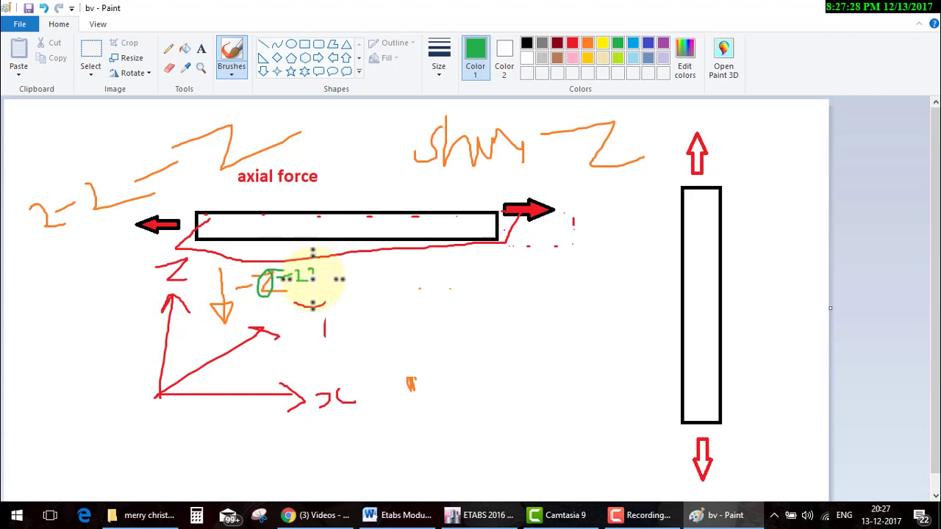
left_click_drag(313, 278, 349, 280)
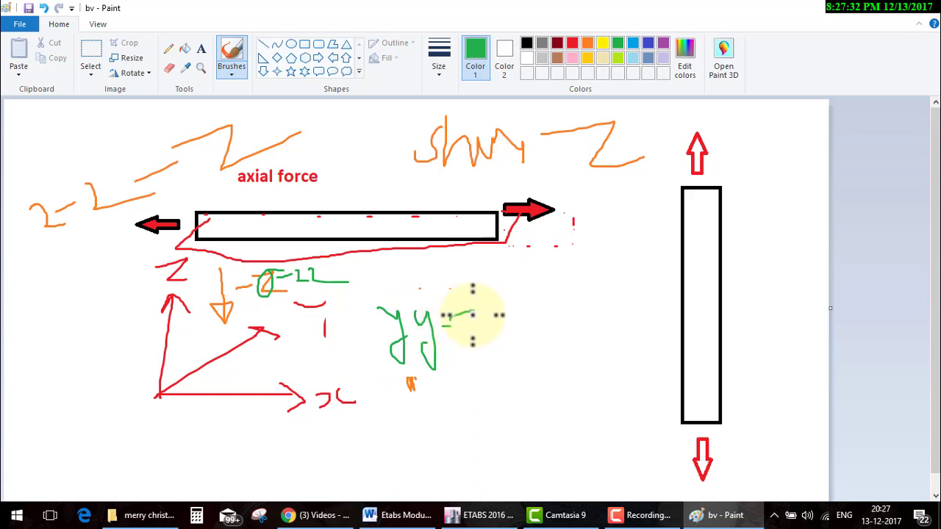
left_click_drag(492, 316, 512, 337)
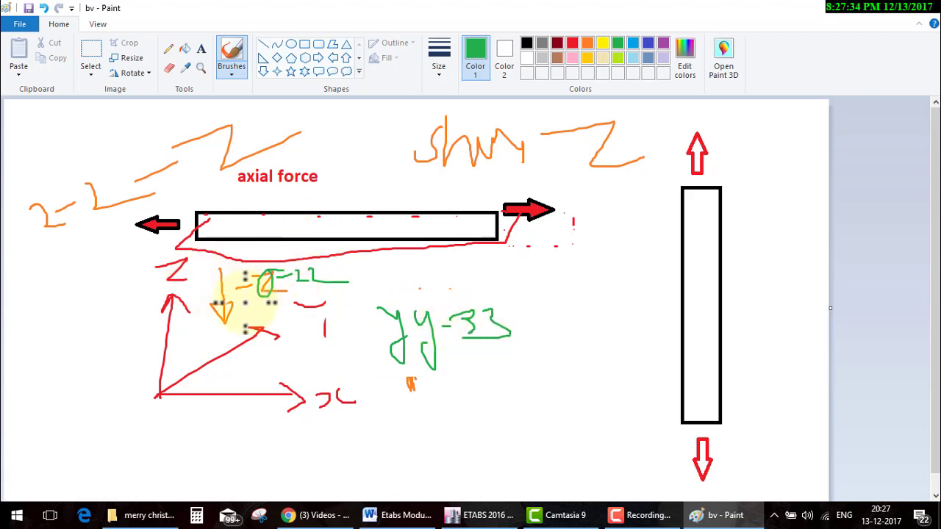
- Sketch green bending loops around the beam rectangle and circle the yy-33 label
mouse_move(200, 221)
left_mouse_down()
mouse_move(270, 288)
mouse_move(442, 262)
mouse_move(486, 215)
left_mouse_up()
mouse_move(386, 256)
left_mouse_down()
mouse_move(304, 252)
mouse_move(220, 210)
left_mouse_up()
mouse_move(212, 294)
left_mouse_down()
mouse_move(204, 189)
mouse_move(252, 216)
mouse_move(253, 250)
left_mouse_up()
mouse_move(438, 287)
left_mouse_down()
mouse_move(447, 179)
mouse_move(361, 215)
mouse_move(420, 242)
mouse_move(361, 331)
mouse_move(427, 254)
mouse_move(427, 169)
left_mouse_up()
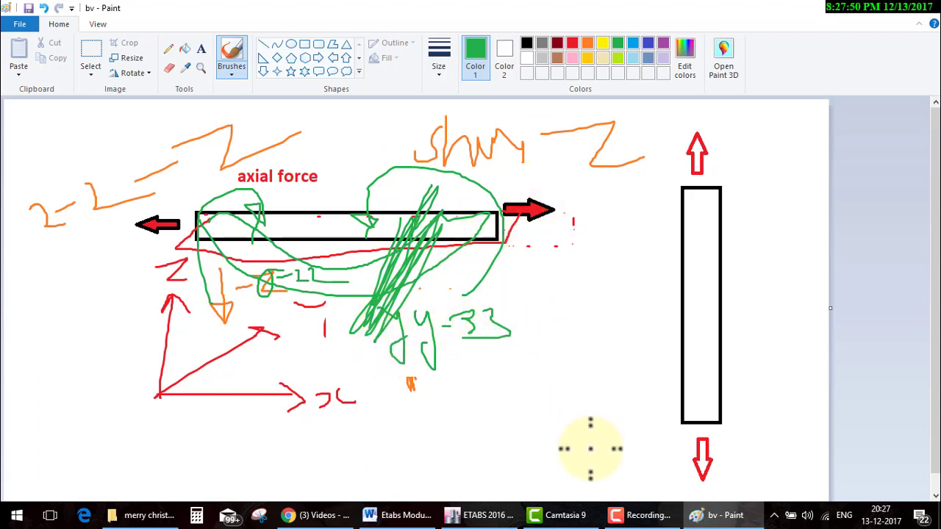
mouse_move(352, 373)
left_mouse_down()
mouse_move(505, 315)
mouse_move(336, 420)
mouse_move(357, 425)
left_mouse_up()
left_click(487, 515)
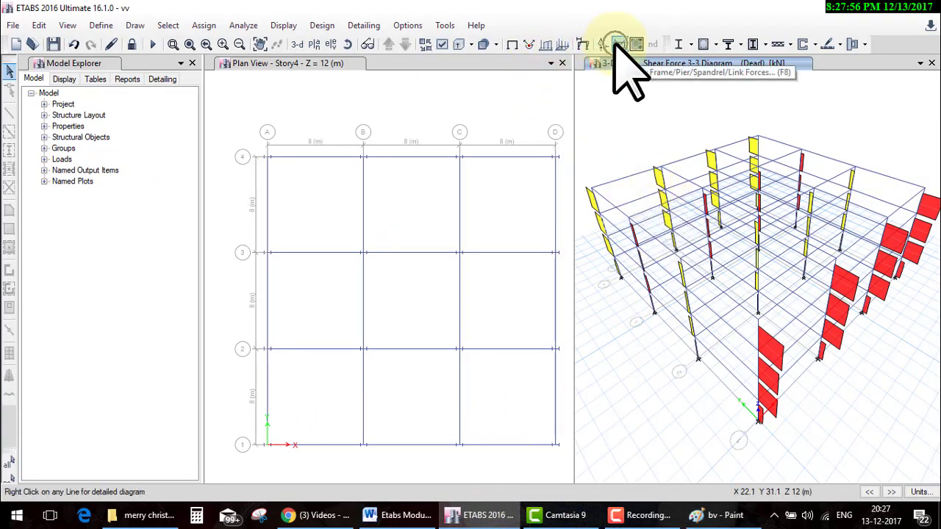
- Plot the dead-load Moment 3-3 diagram and review beam B22's -4.4251 kN-m moment
left_click(617, 45)
left_click(373, 223)
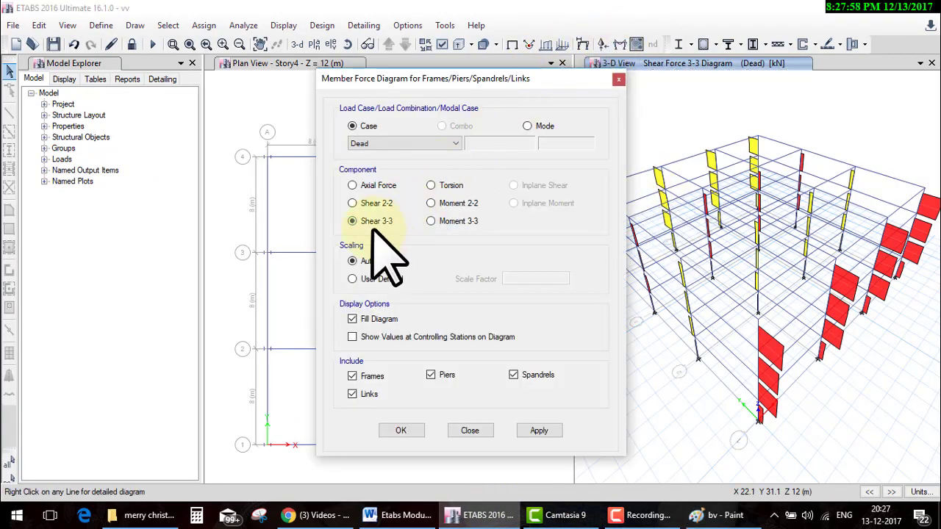
left_click(431, 220)
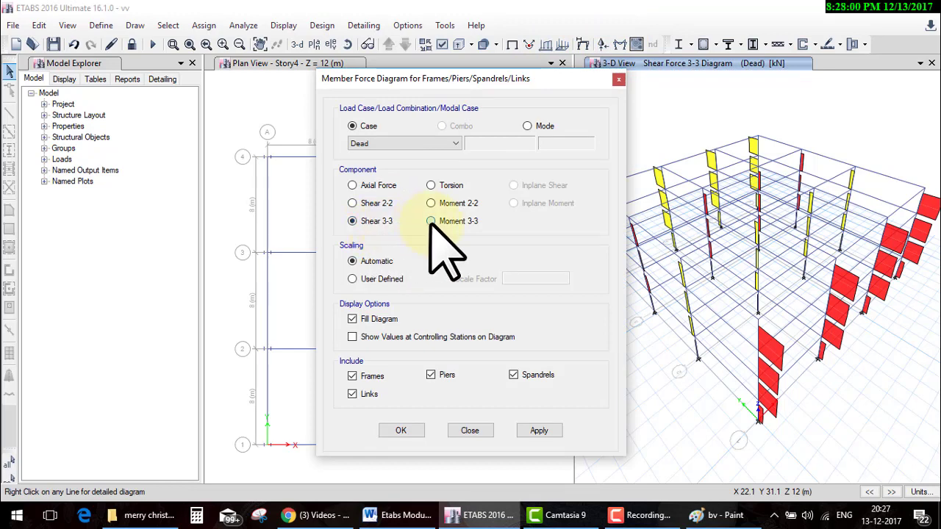
left_click(541, 431)
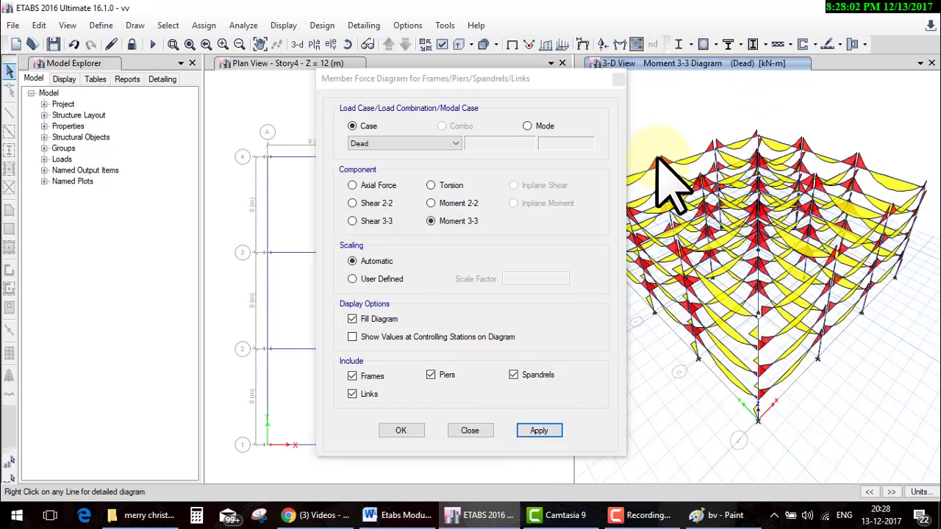
left_click(619, 79)
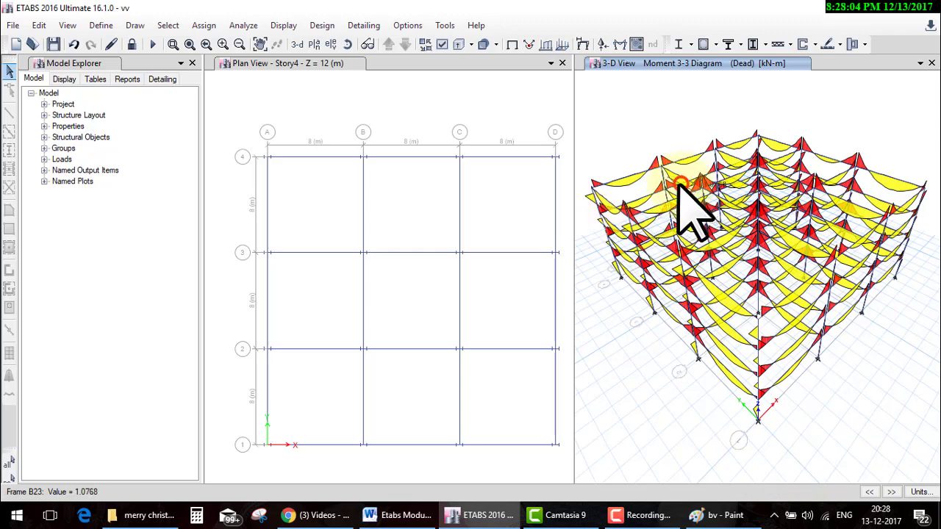
right_click(627, 172)
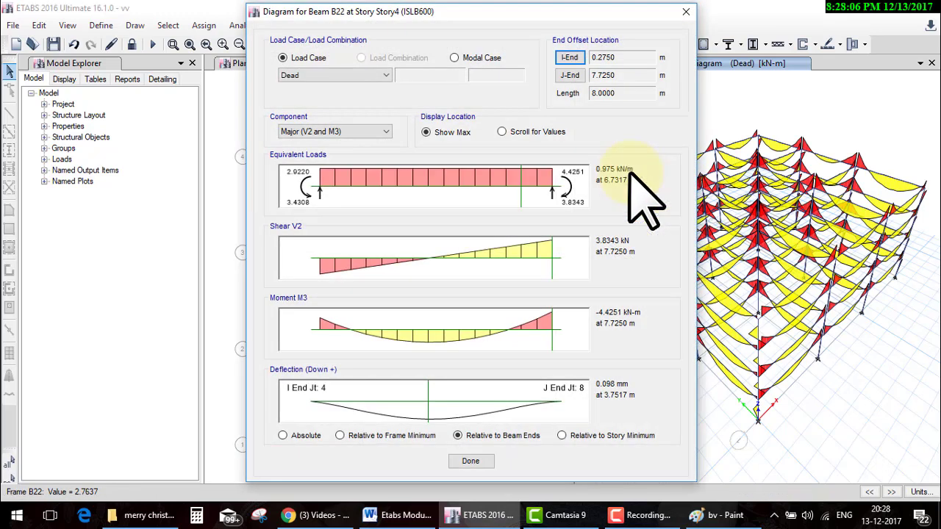
left_click(686, 12)
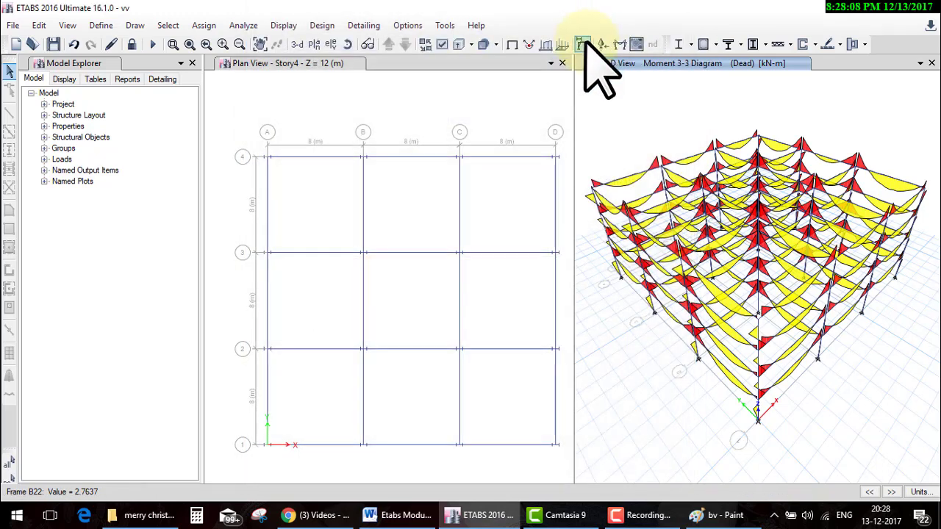
- Try a scale factor of 1, then restore the Moment 3-3 diagram scale to 0.0003
left_click(620, 44)
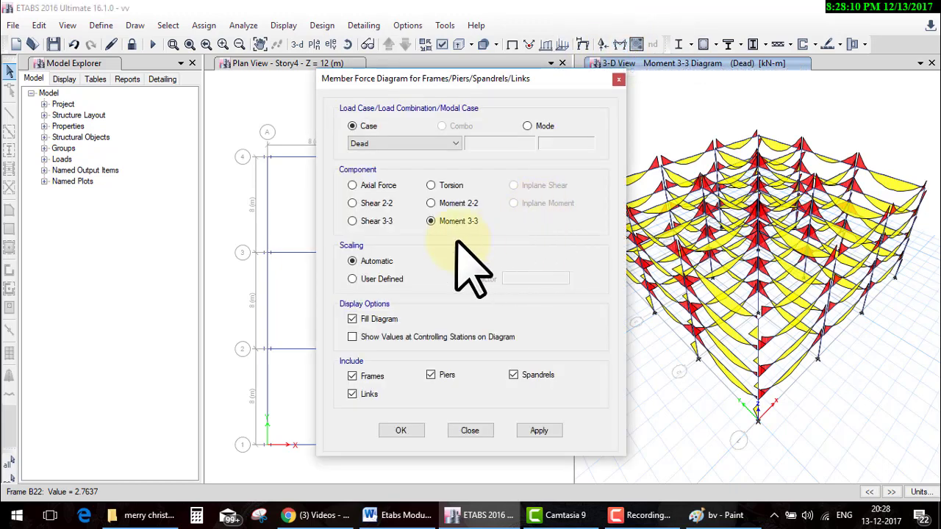
left_click(375, 262)
left_click(382, 279)
left_click(523, 280)
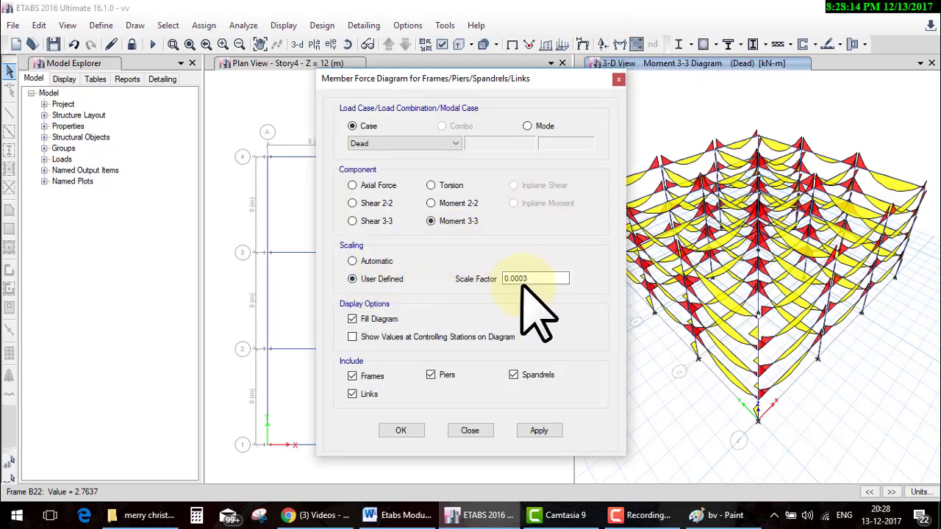
left_click_drag(523, 281, 441, 276)
type("1")
left_click(542, 431)
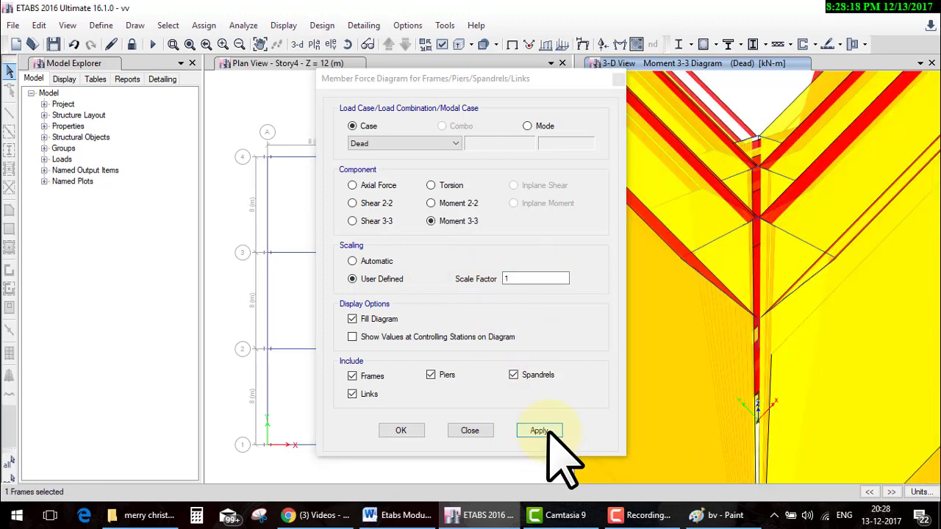
double_click(501, 278)
type("0.0003")
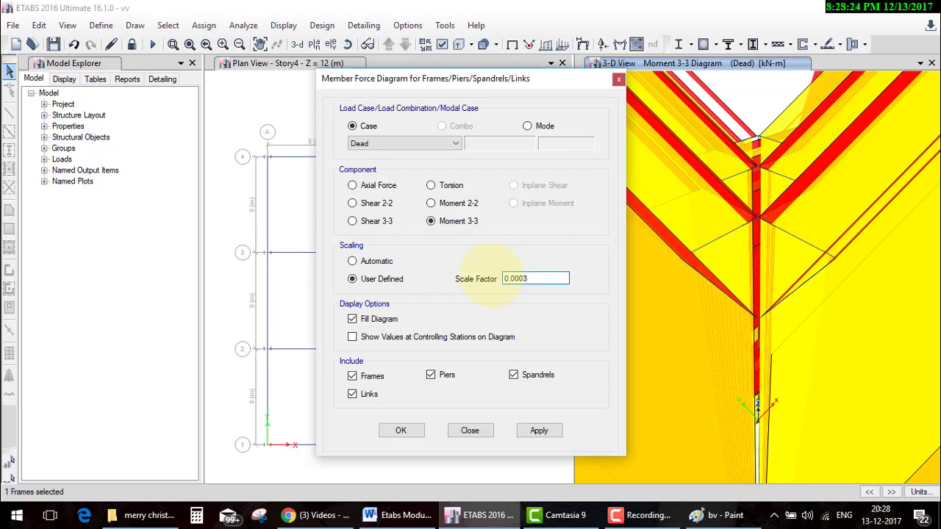
left_click(552, 431)
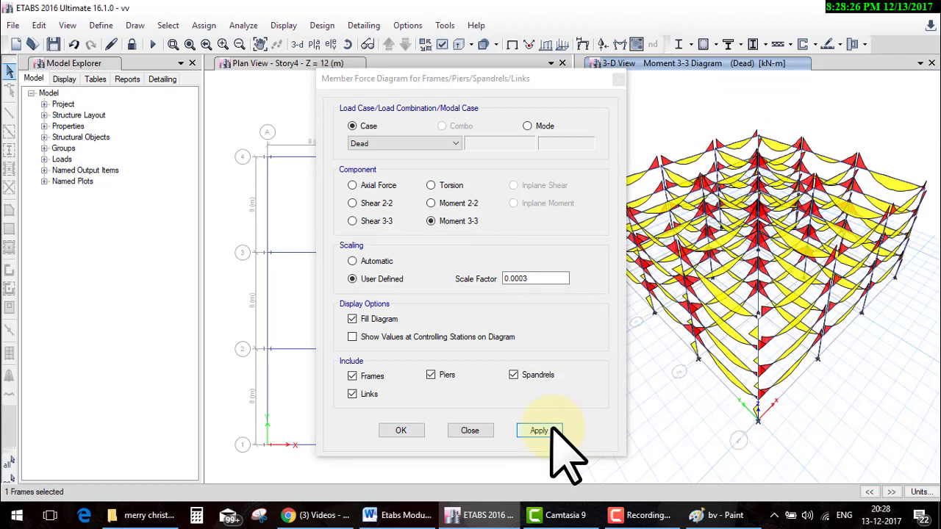
- Show values at controlling stations and plot frames only, excluding piers, spandrels and links
left_click(353, 337)
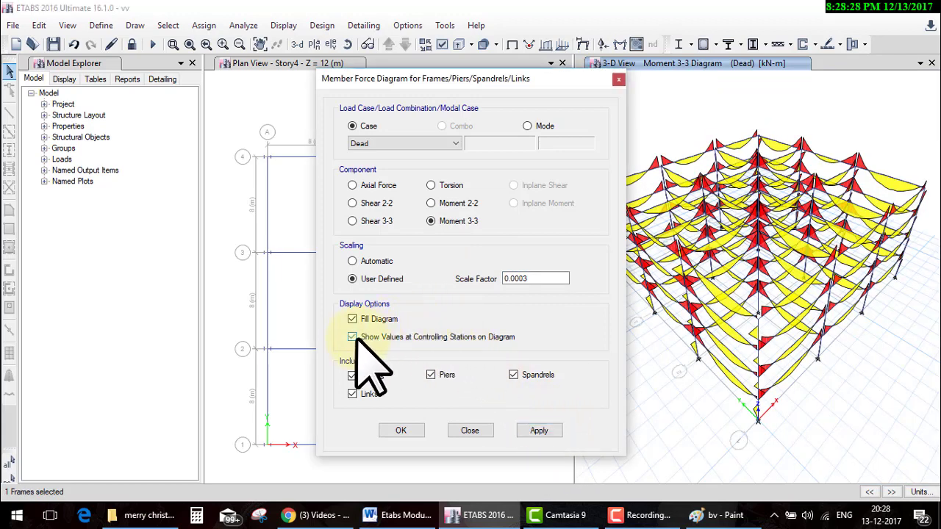
left_click(539, 430)
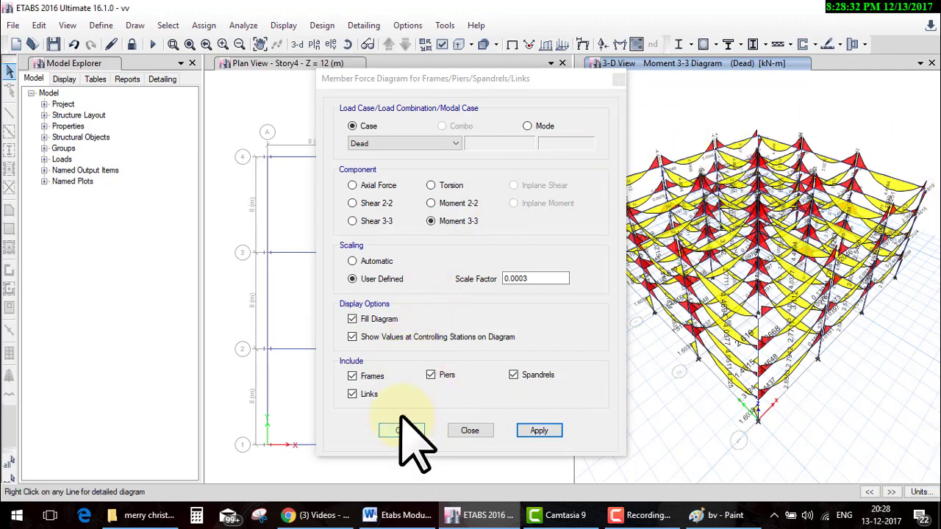
left_click(366, 393)
left_click(432, 375)
left_click(514, 375)
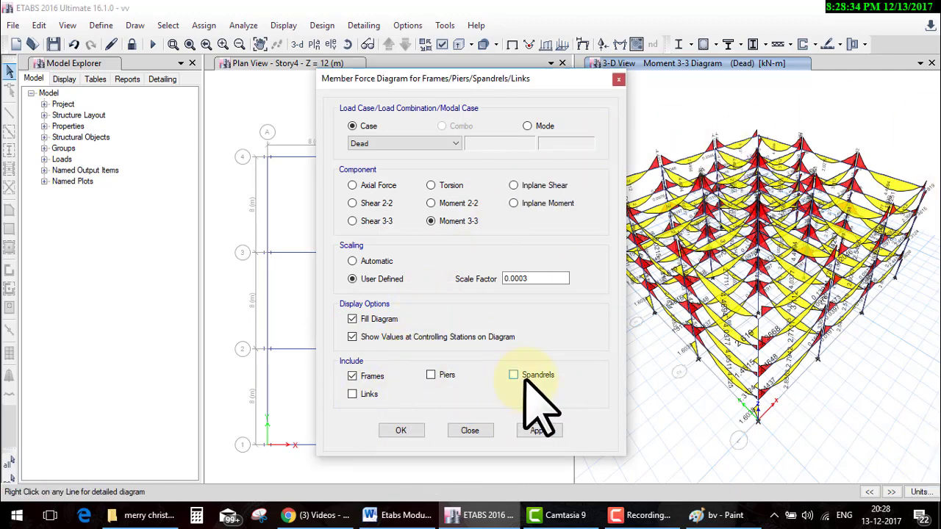
left_click(541, 431)
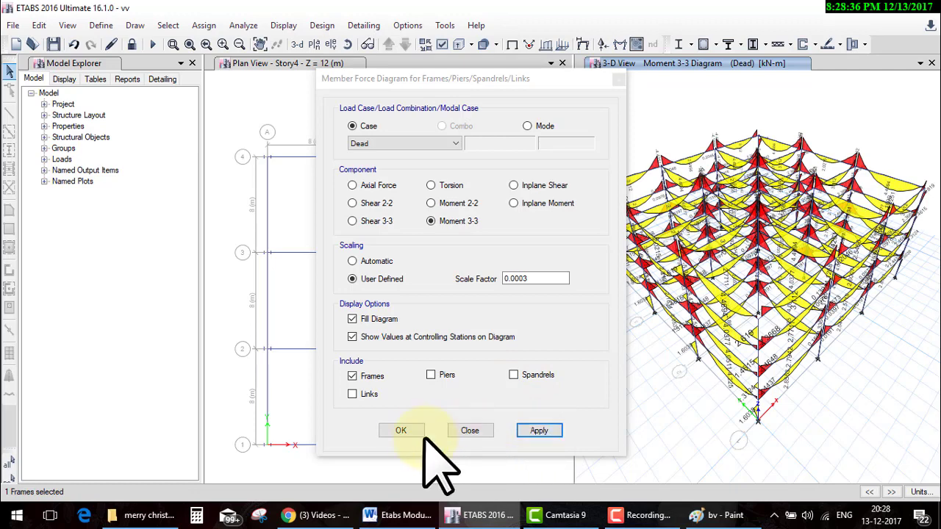
left_click(401, 430)
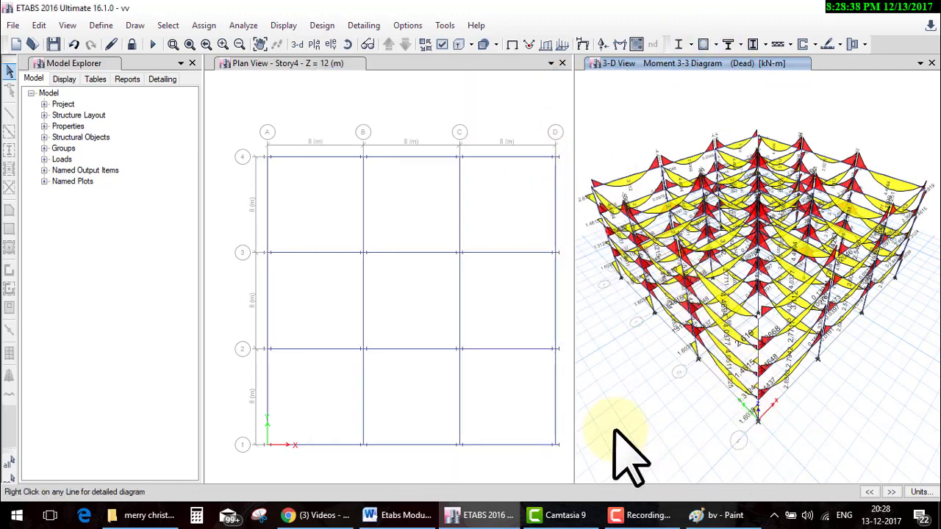
- Display the dead-load Fz support reactions as arrows at the base joints
middle_click_drag(621, 345, 623, 265)
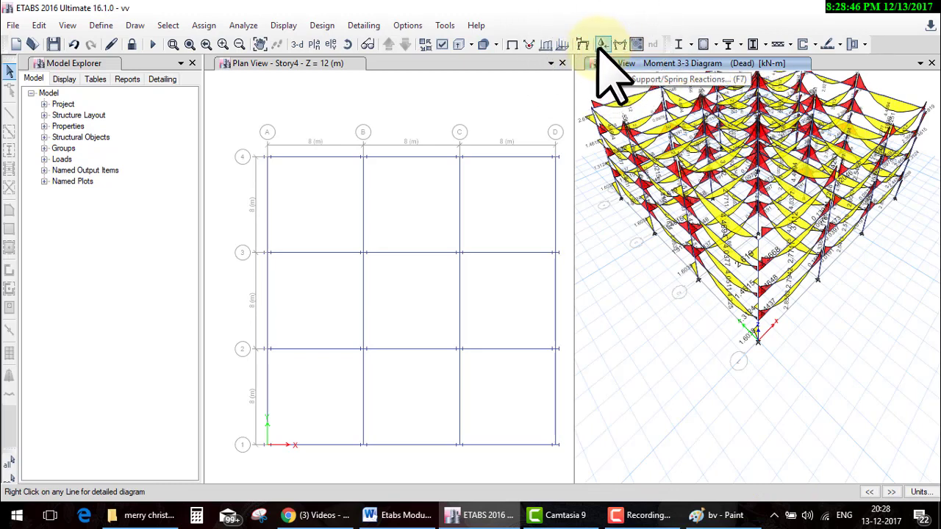
left_click(601, 45)
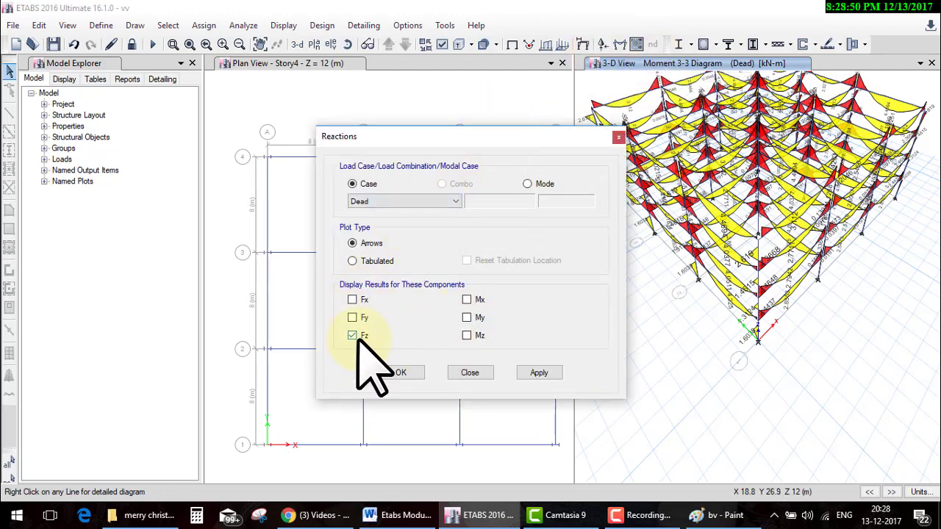
left_click(400, 373)
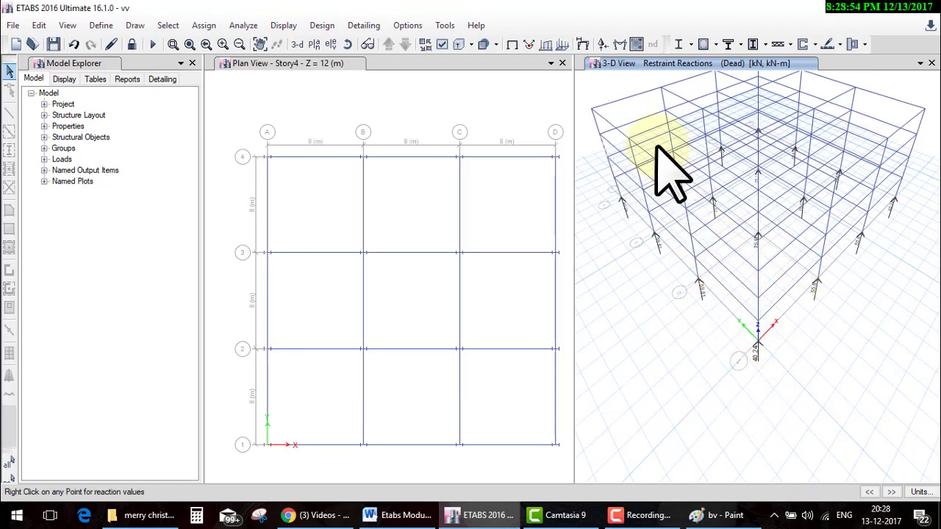
- Switch the Fz support reactions to a tabulated display of values
left_click(601, 45)
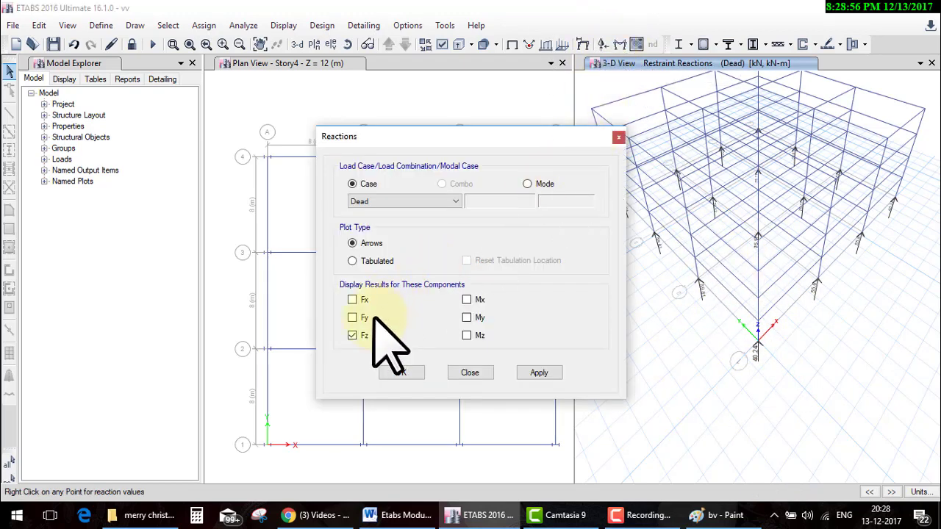
left_click(354, 261)
left_click(397, 372)
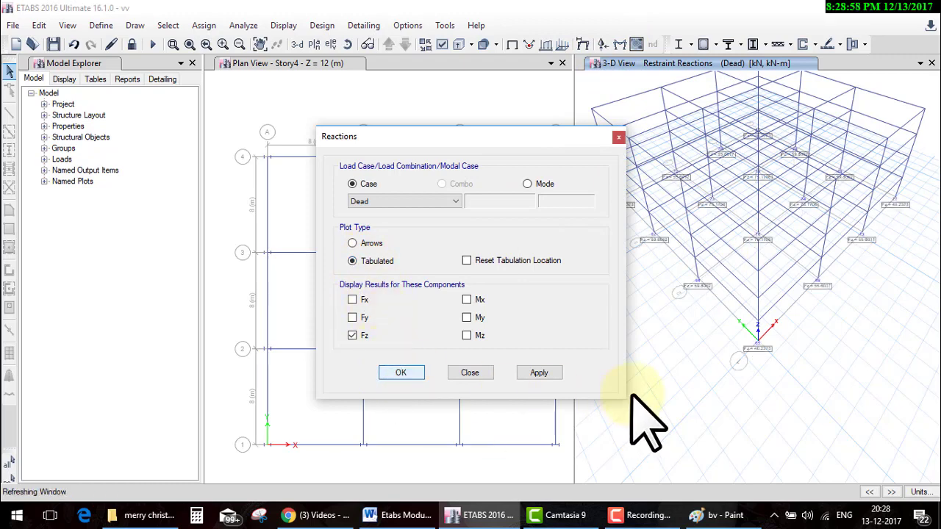
scroll(658, 253, "up", 5)
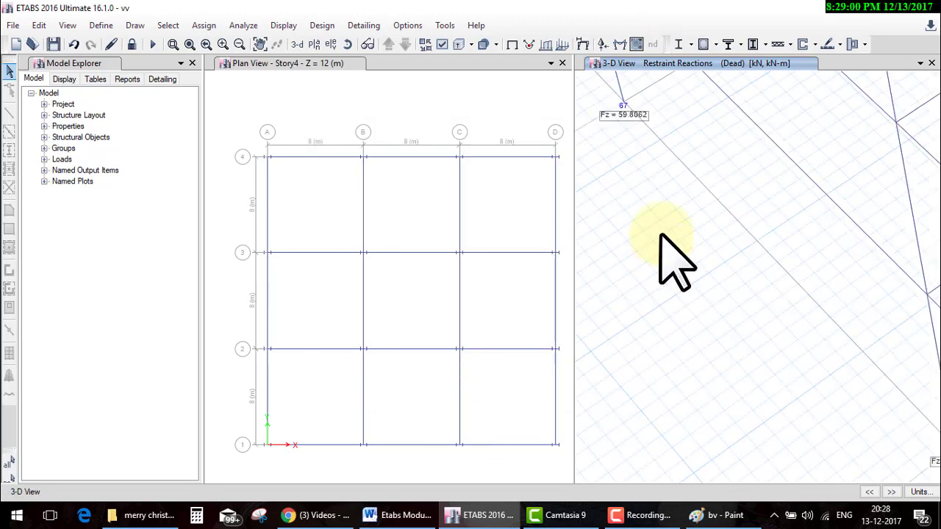
scroll(642, 151, "down", 2)
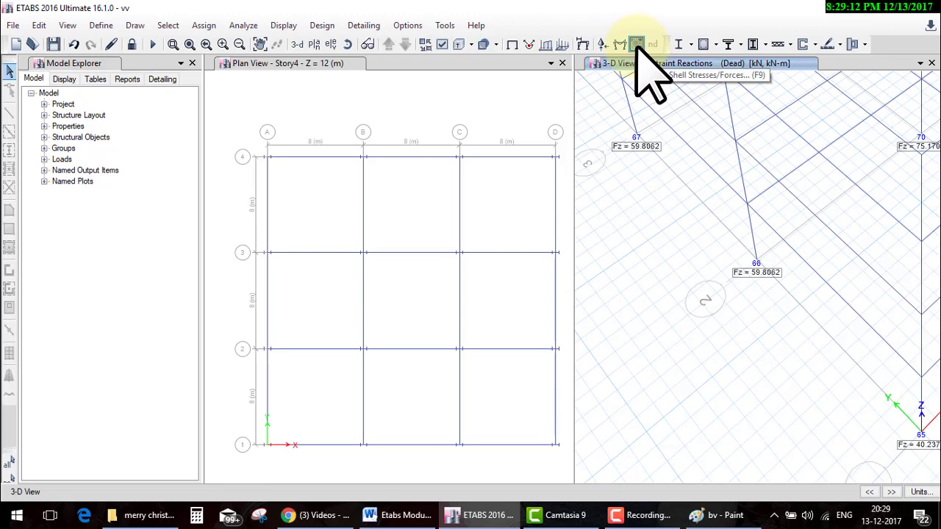
scroll(664, 288, "down", 5)
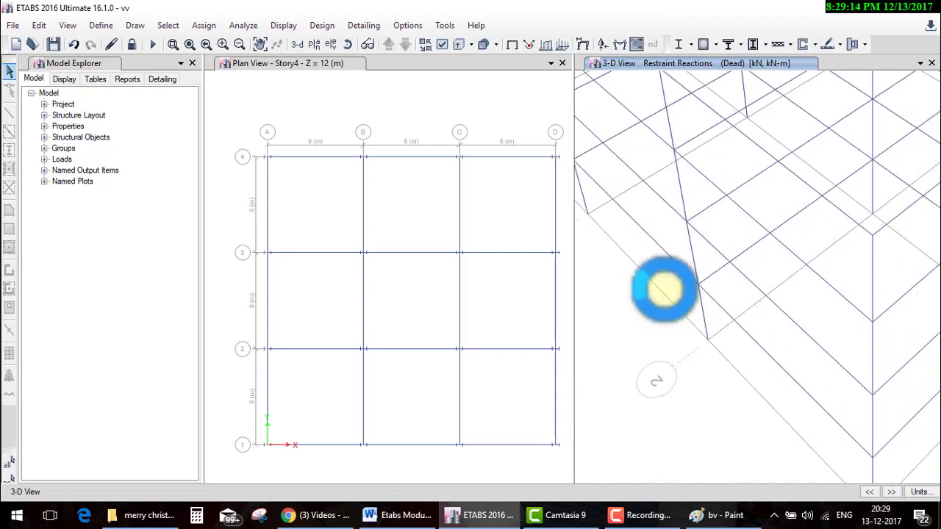